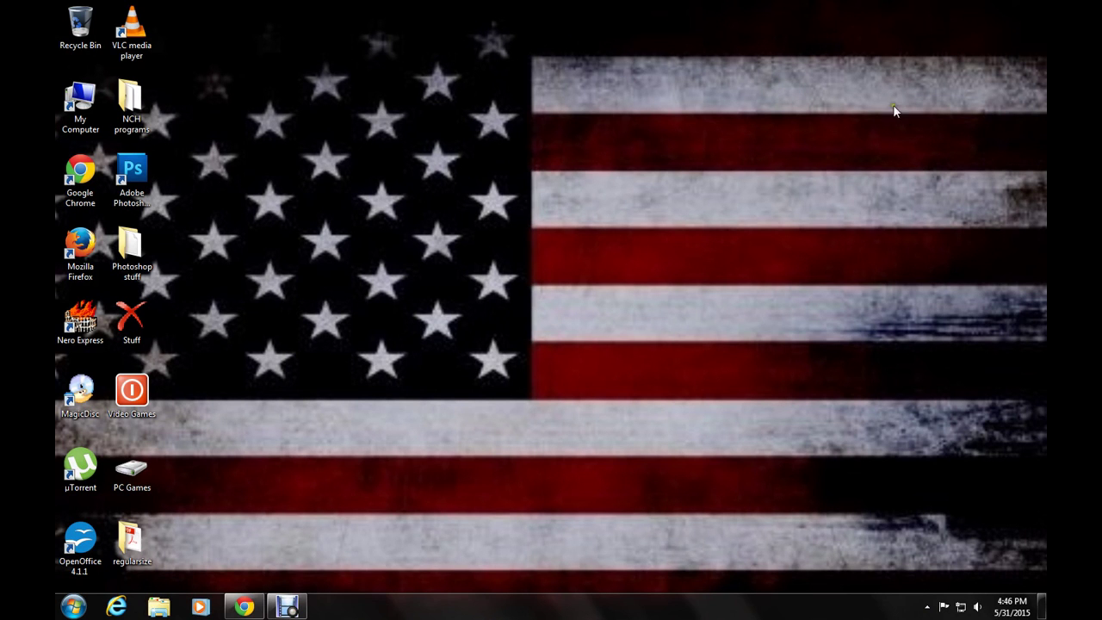
pyautogui.click(241, 606)
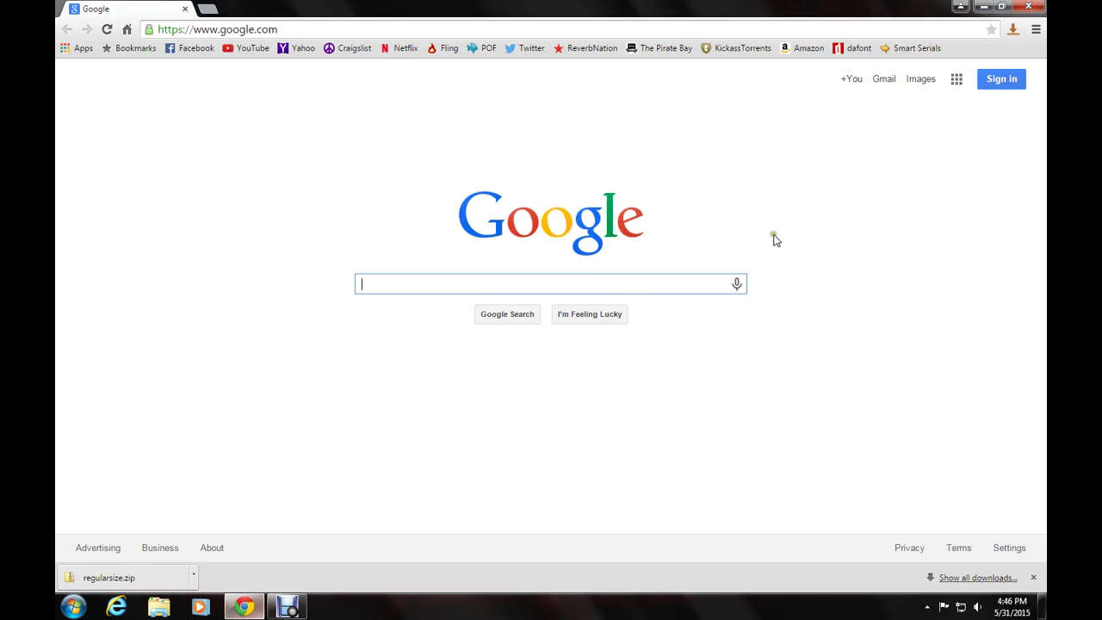
pyautogui.click(280, 29)
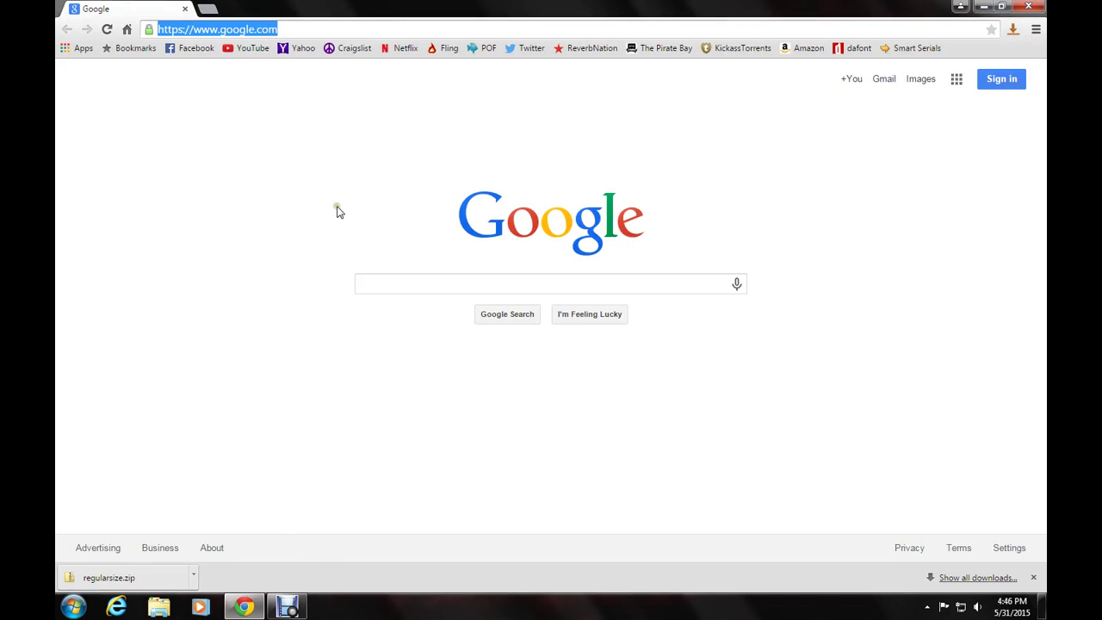
pyautogui.press('BackSpace')
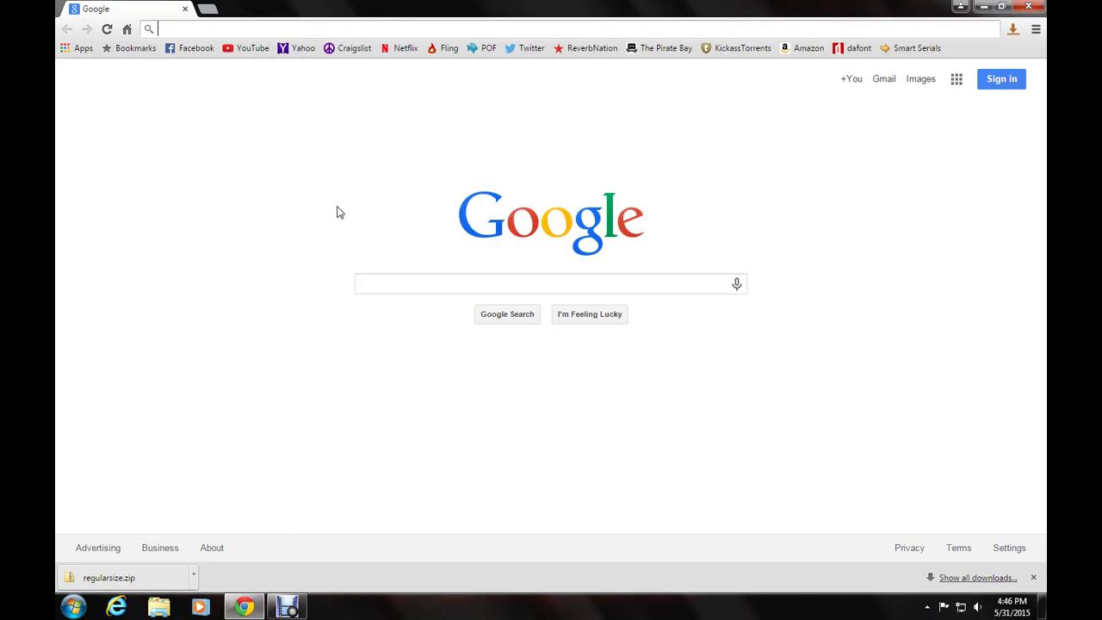
pyautogui.write('www.')
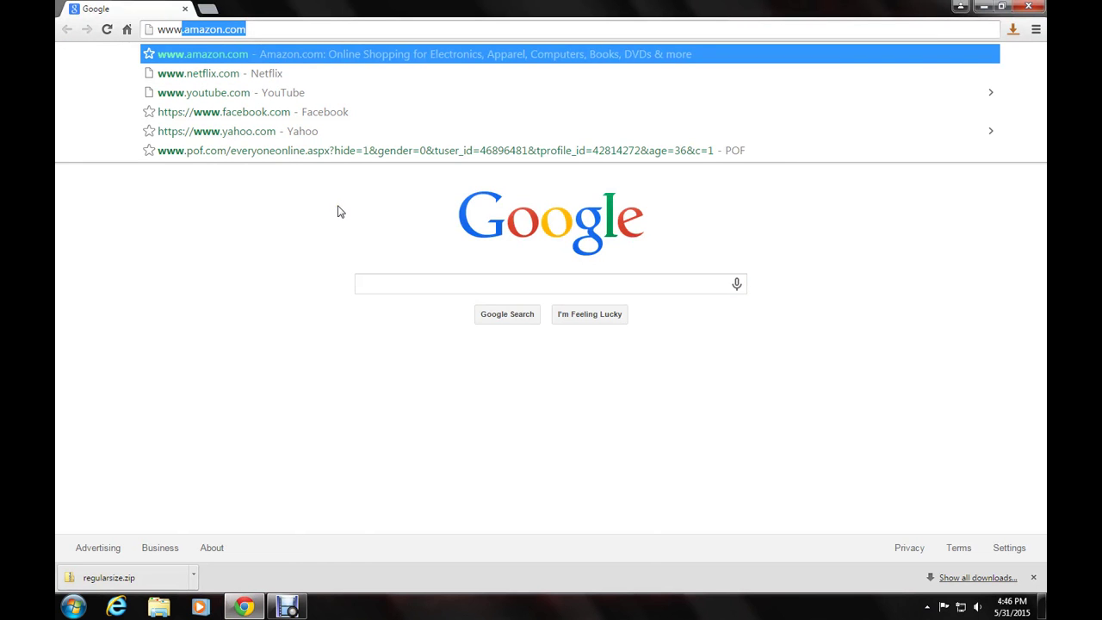
pyautogui.write('newc')
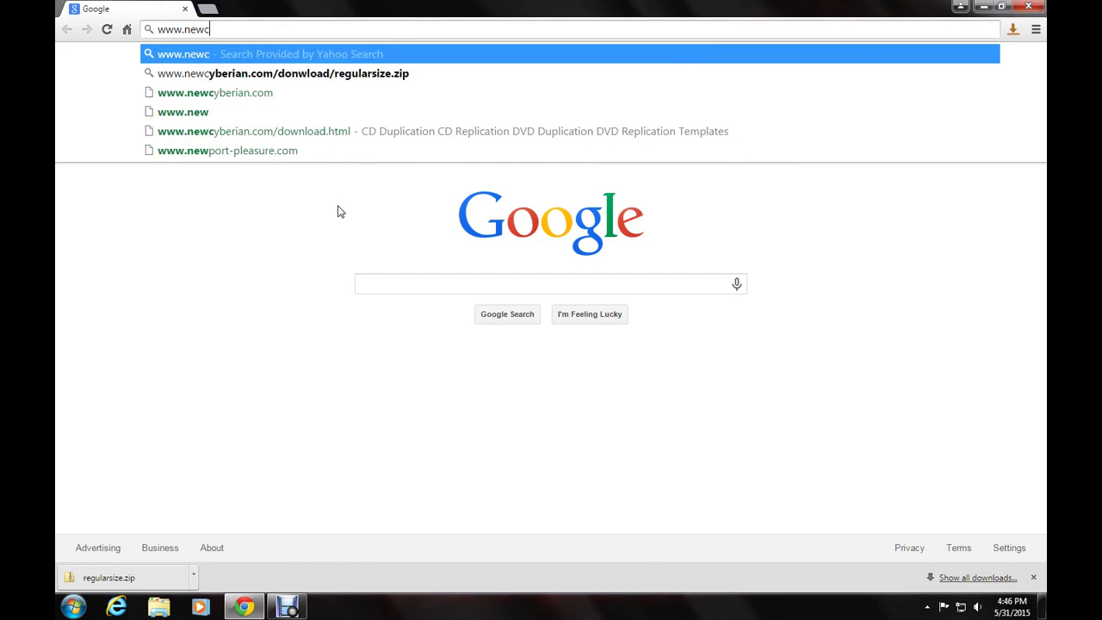
pyautogui.write('yberian')
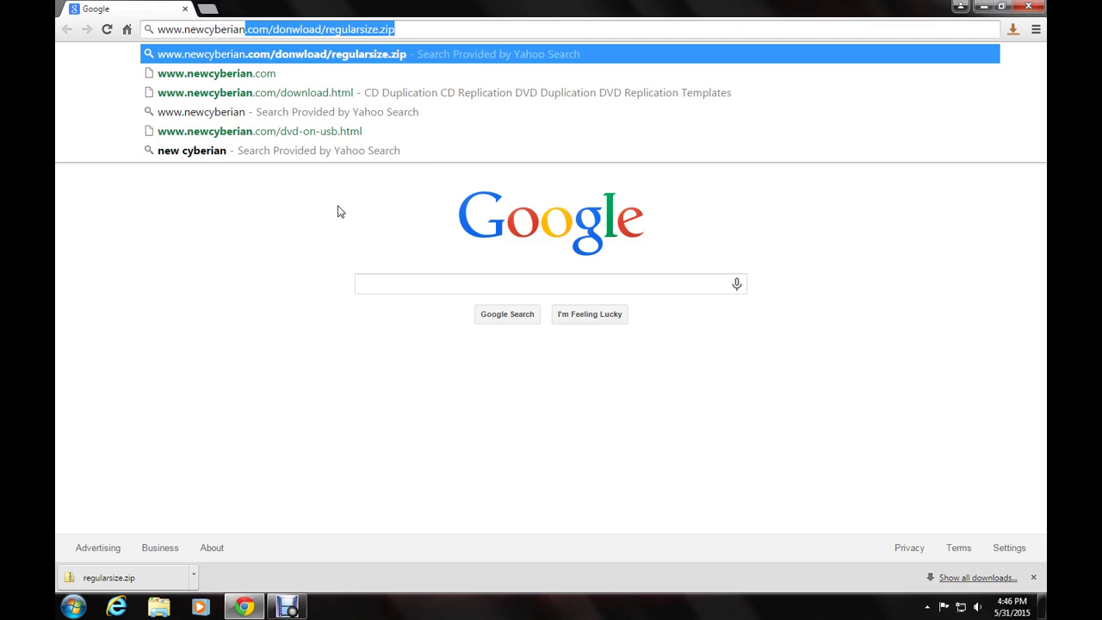
pyautogui.write('.')
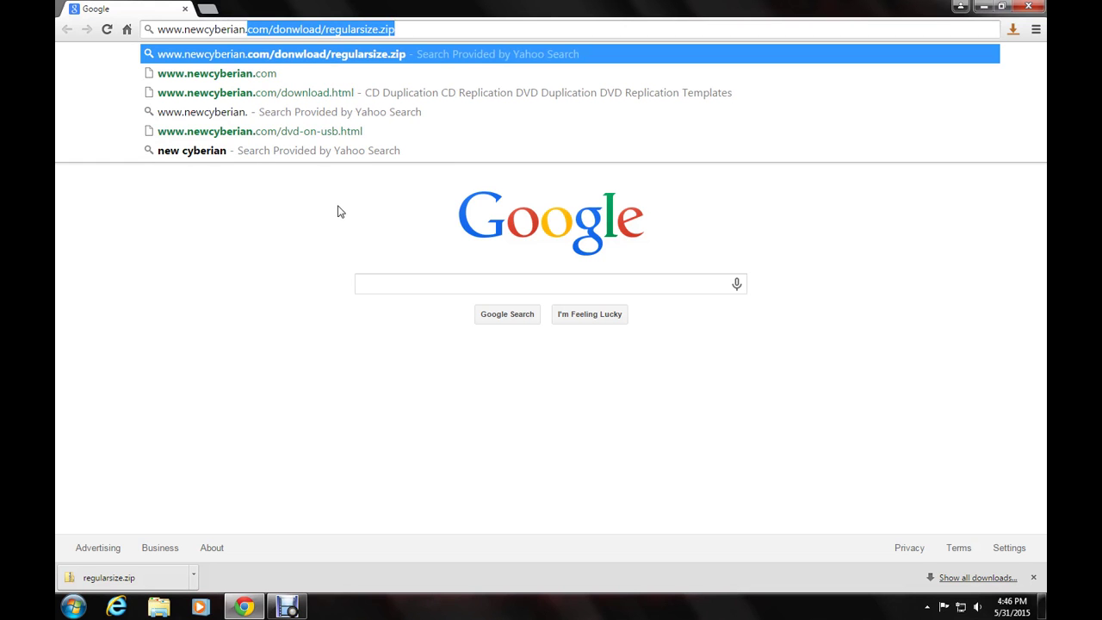
pyautogui.write('com')
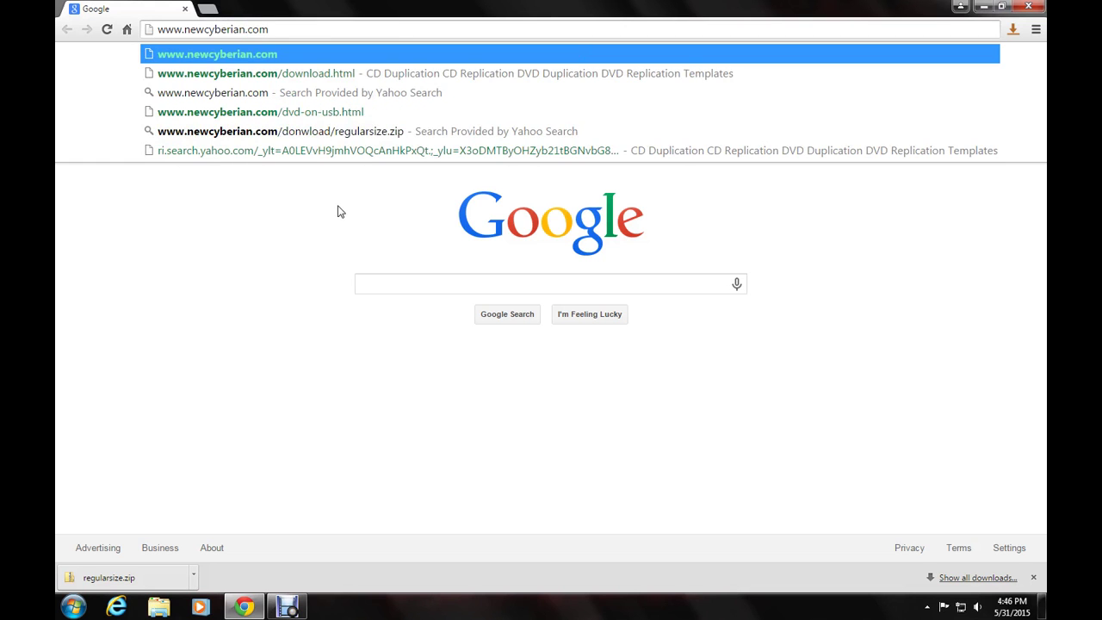
pyautogui.write('/downloa')
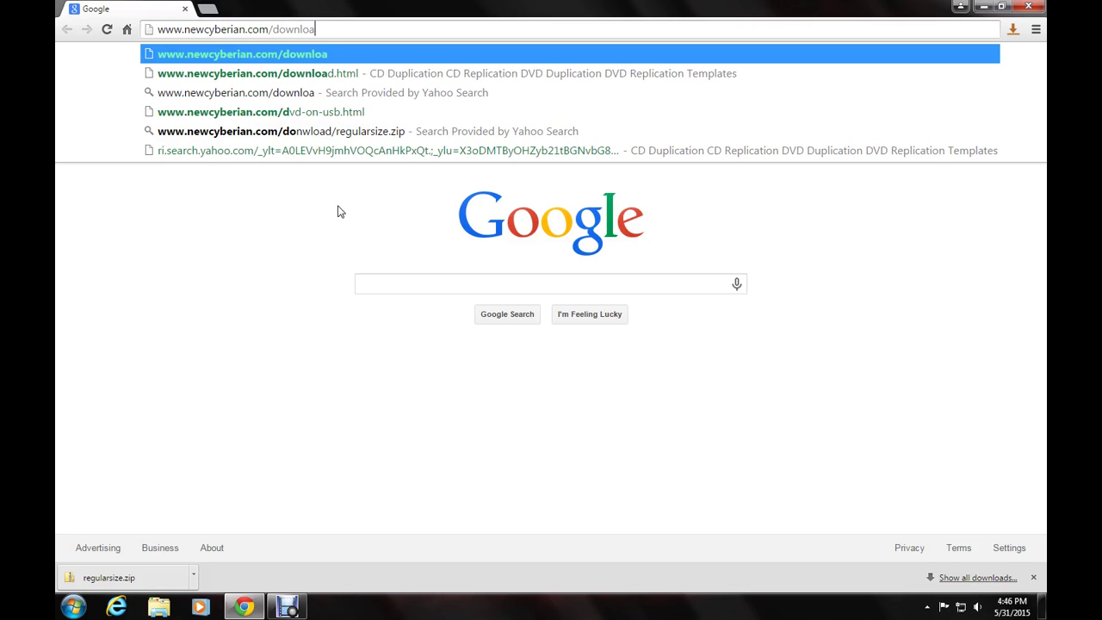
pyautogui.write('d/re')
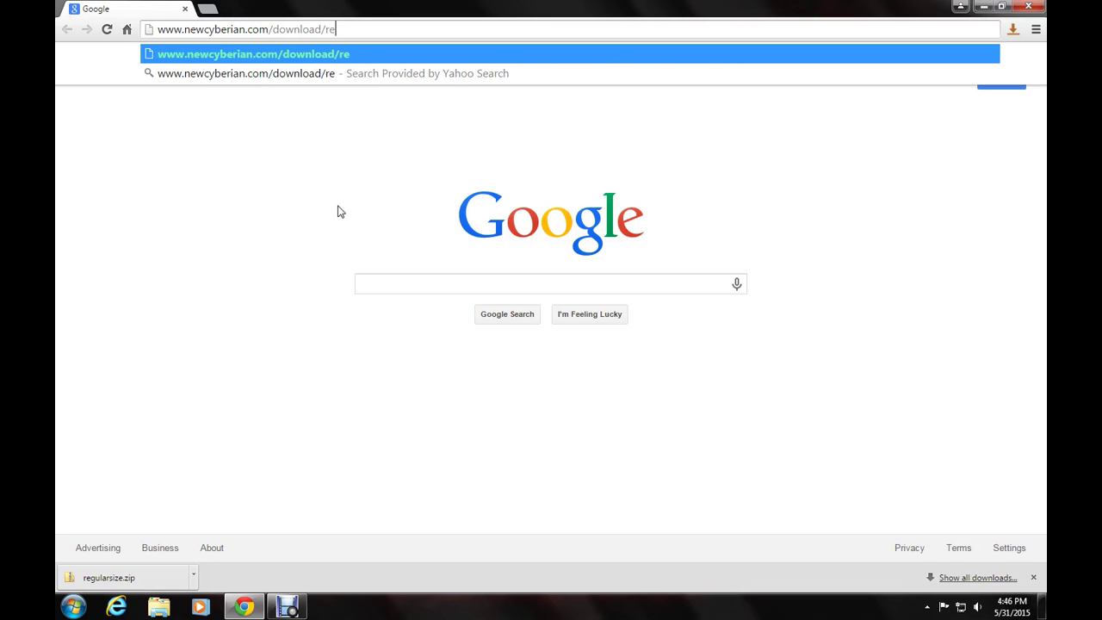
pyautogui.write('gularsiz')
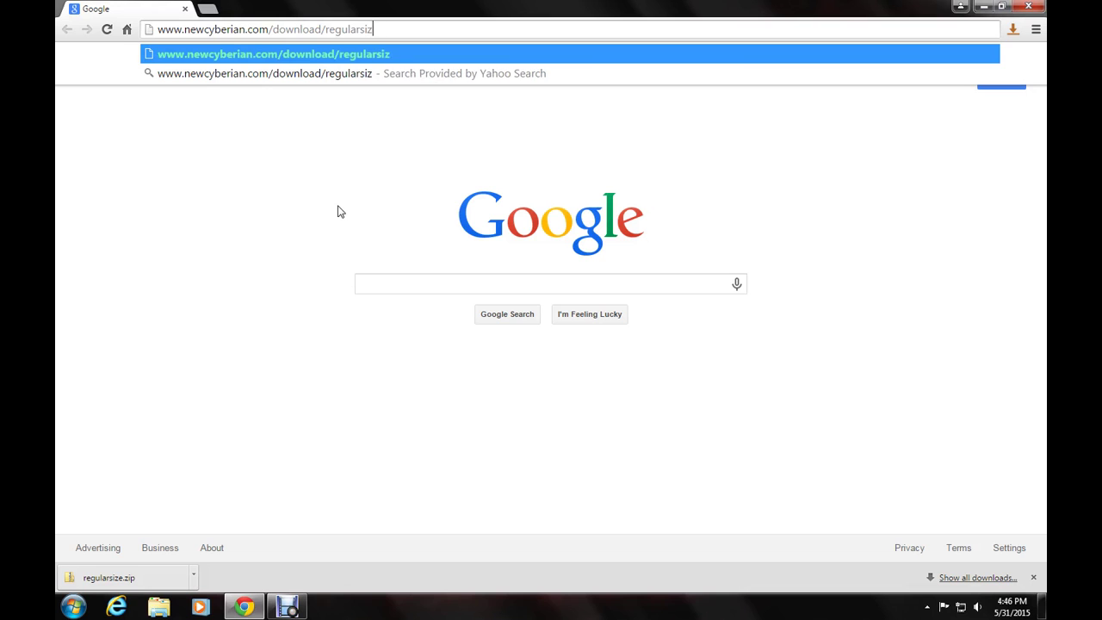
pyautogui.write('e.zip')
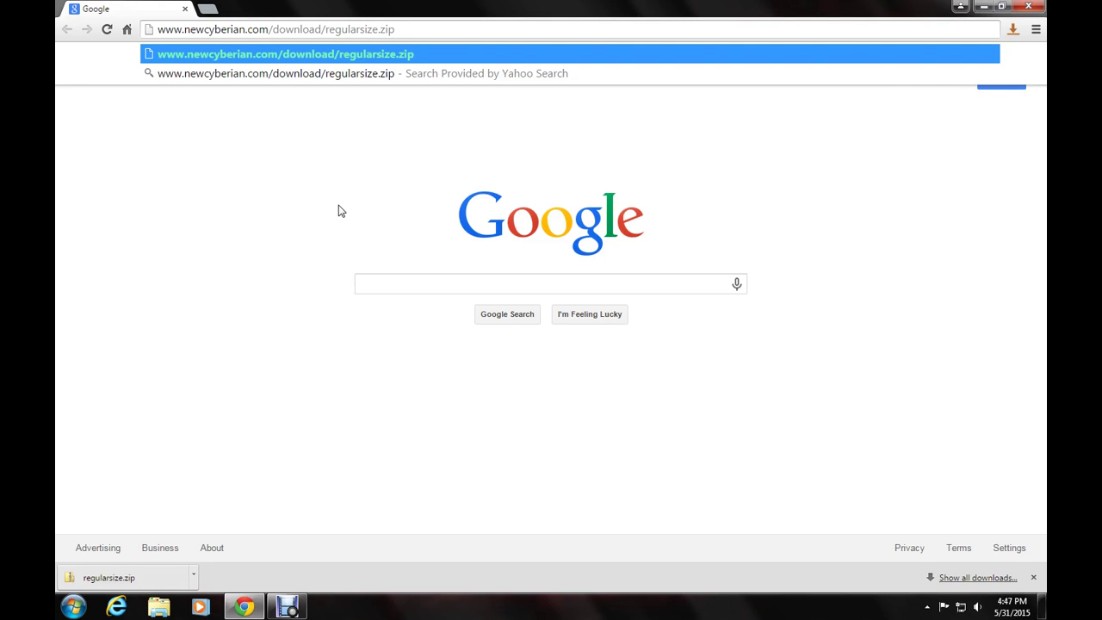
pyautogui.press('Return')
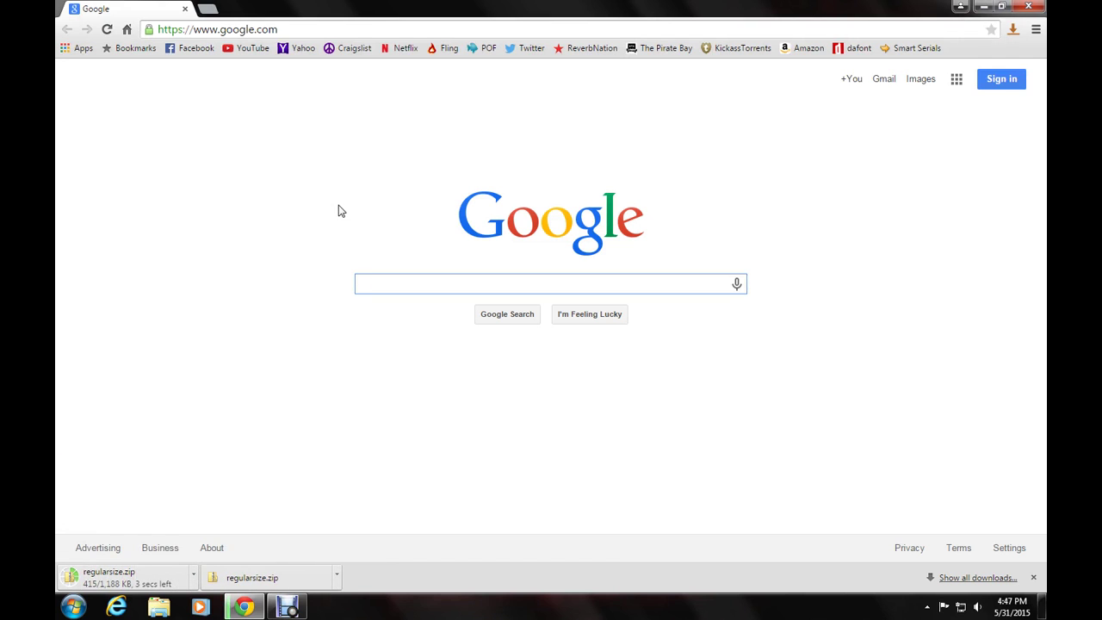
pyautogui.rightClick(132, 582)
# - Move the regularsize zip from the Downloads folder onto the desktop, then close Explorer
pyautogui.click(163, 548)
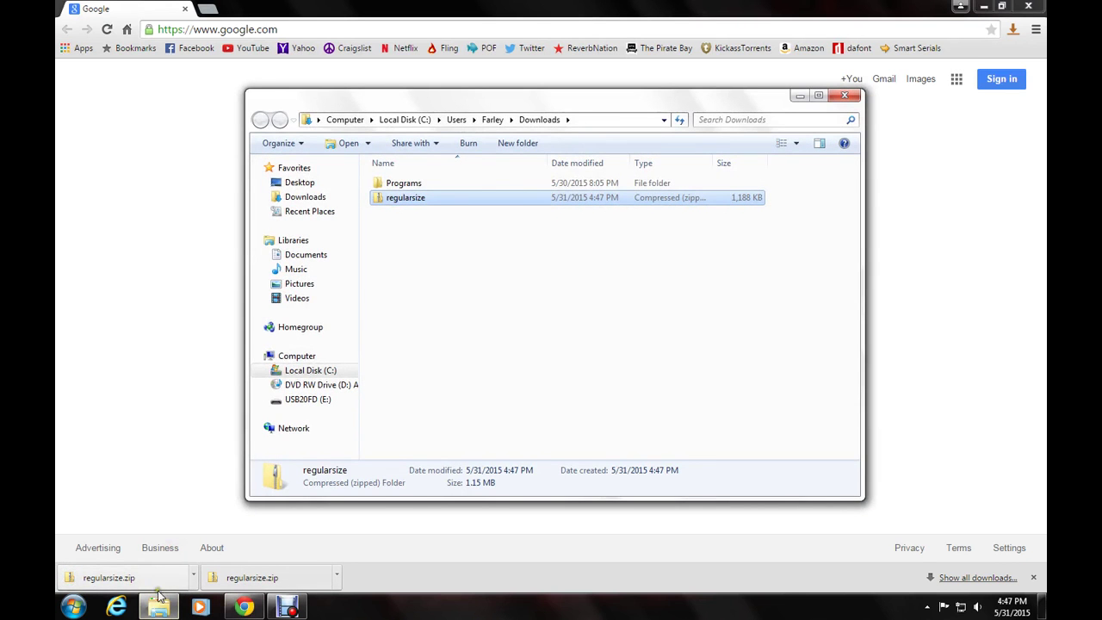
pyautogui.click(984, 7)
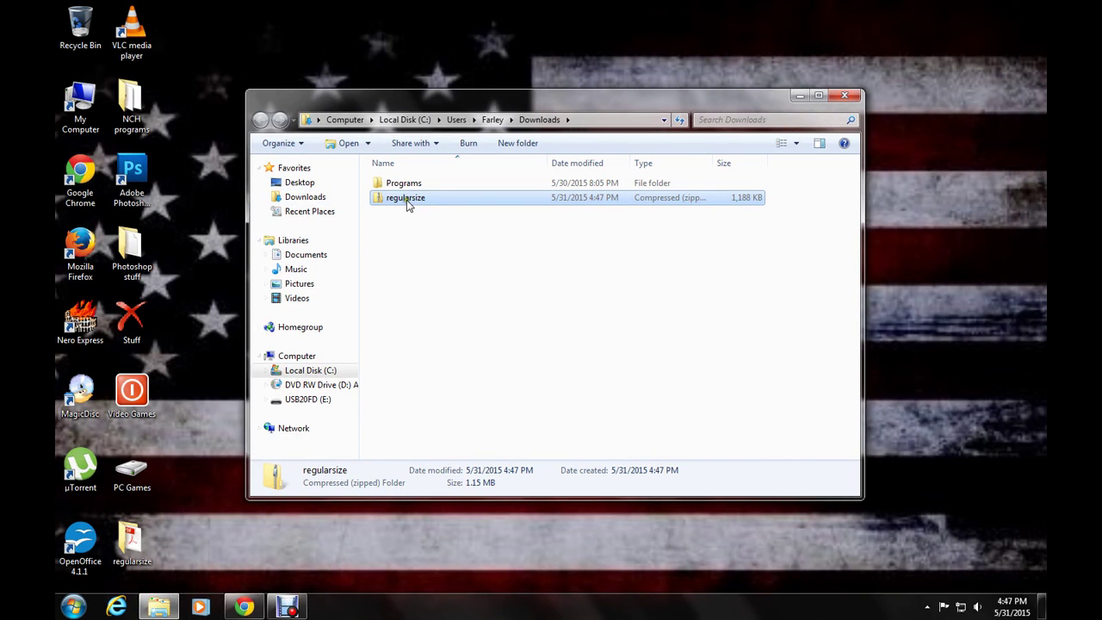
pyautogui.moveTo(407, 200); pyautogui.dragTo(990, 297)
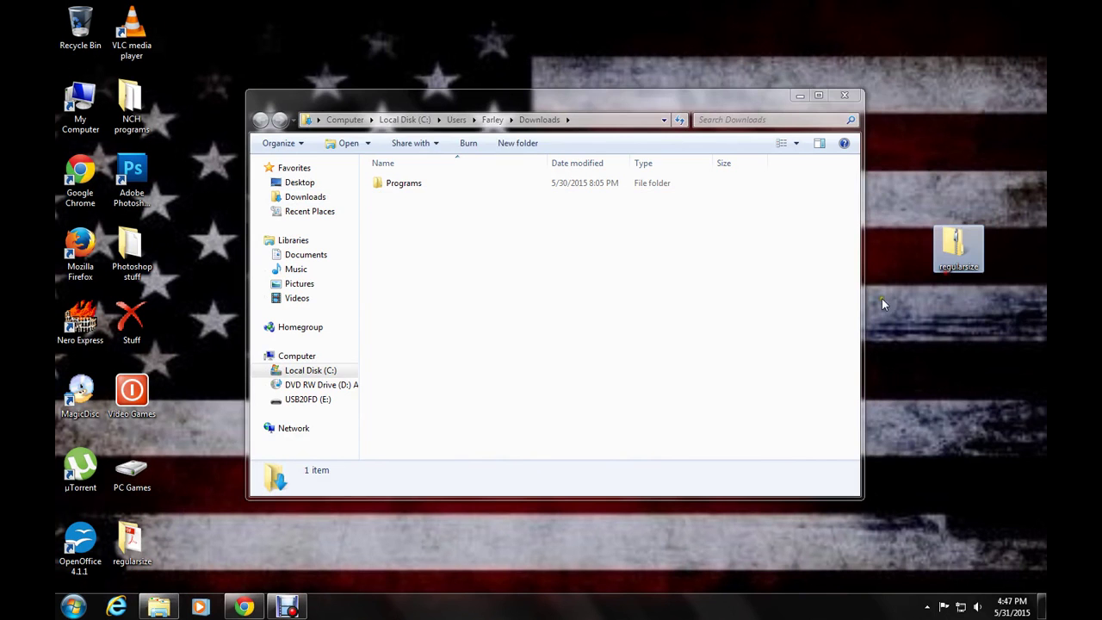
pyautogui.click(845, 95)
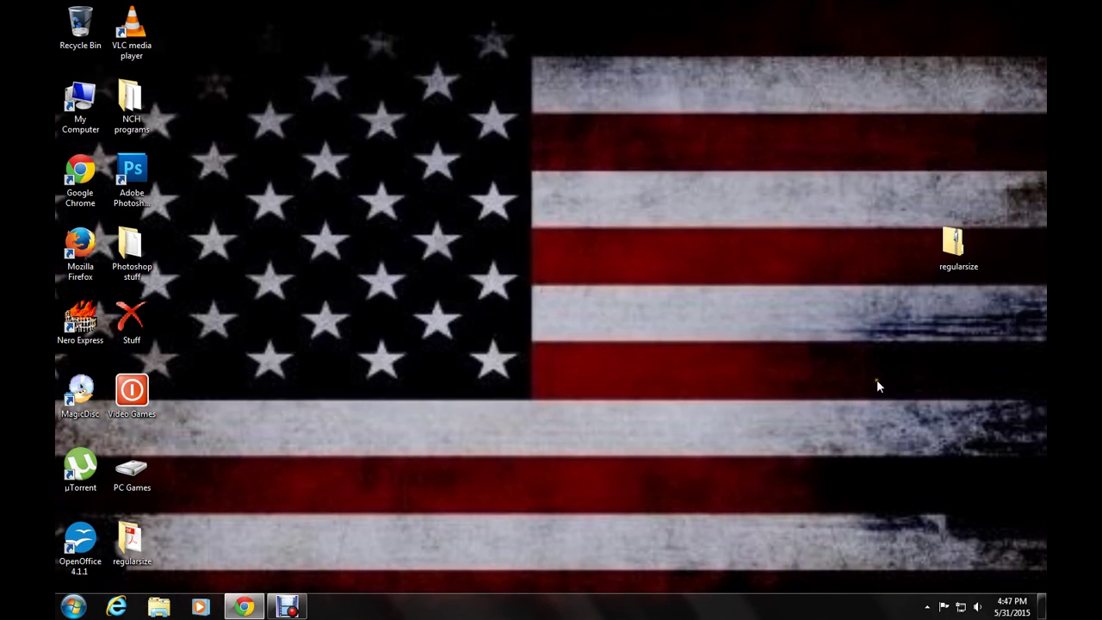
# - Extract regularsize.zip, replacing conflicting files, and move 116mm23mmHole.eps onto the desktop
pyautogui.rightClick(954, 245)
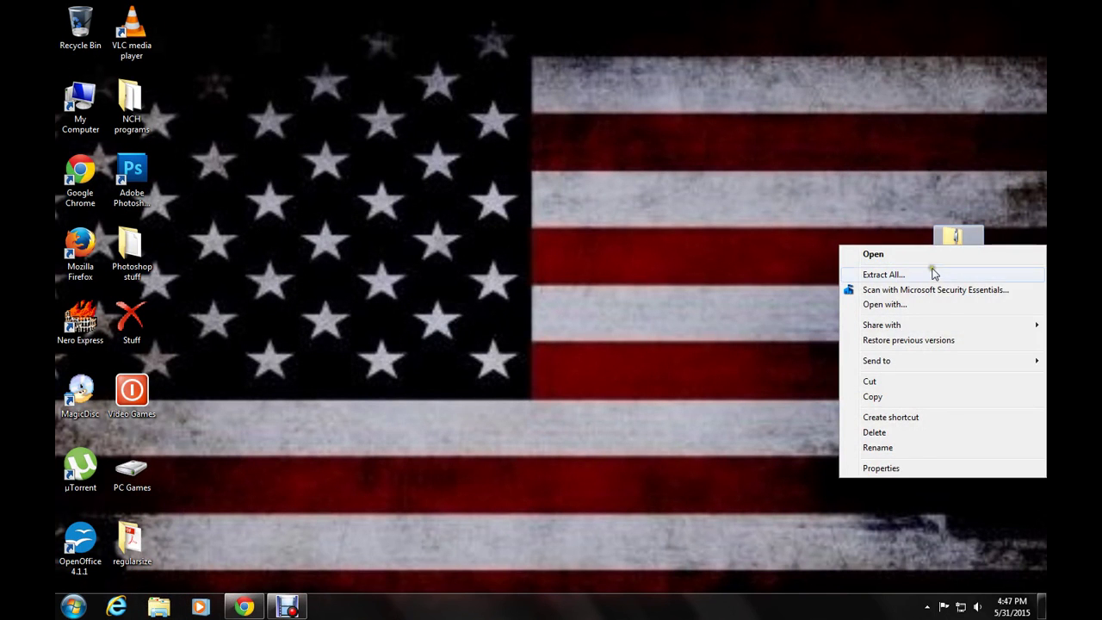
pyautogui.click(934, 274)
pyautogui.click(682, 436)
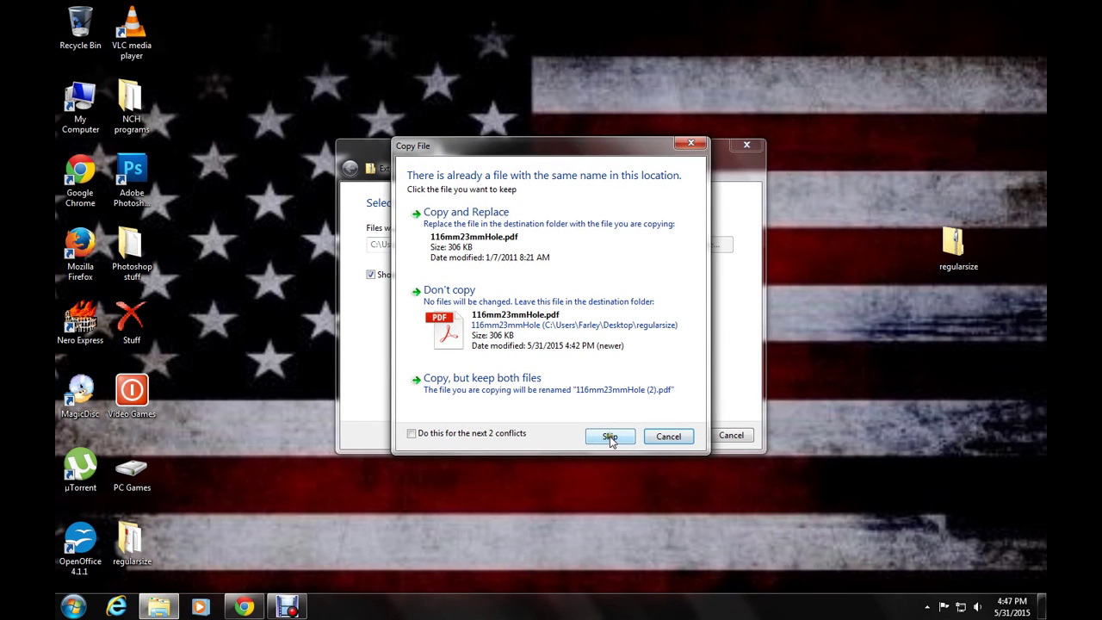
pyautogui.click(481, 215)
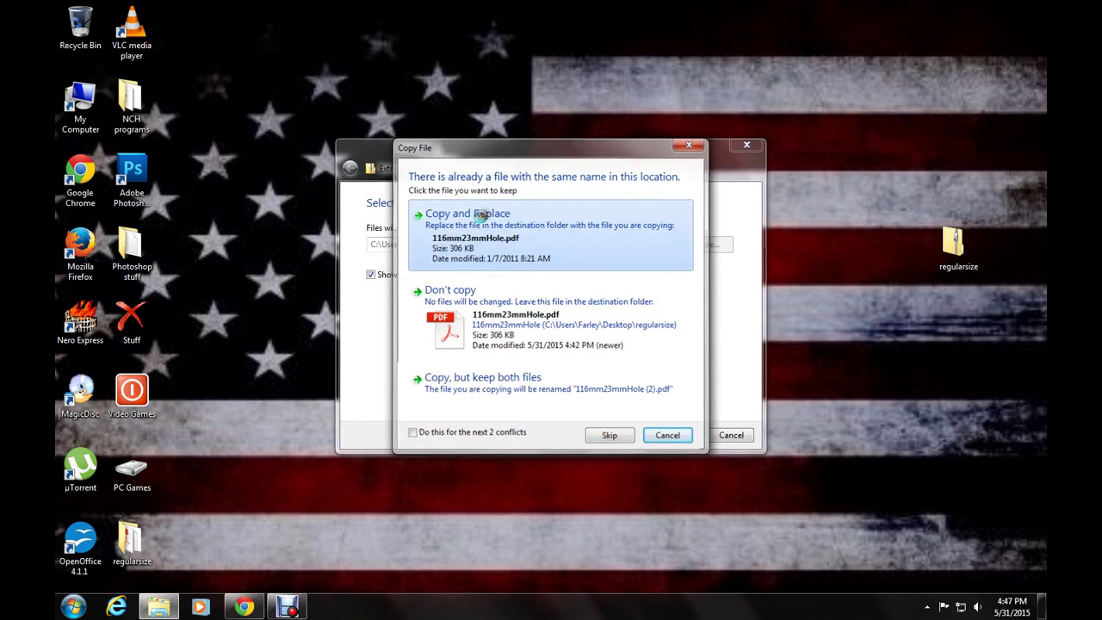
pyautogui.click(484, 228)
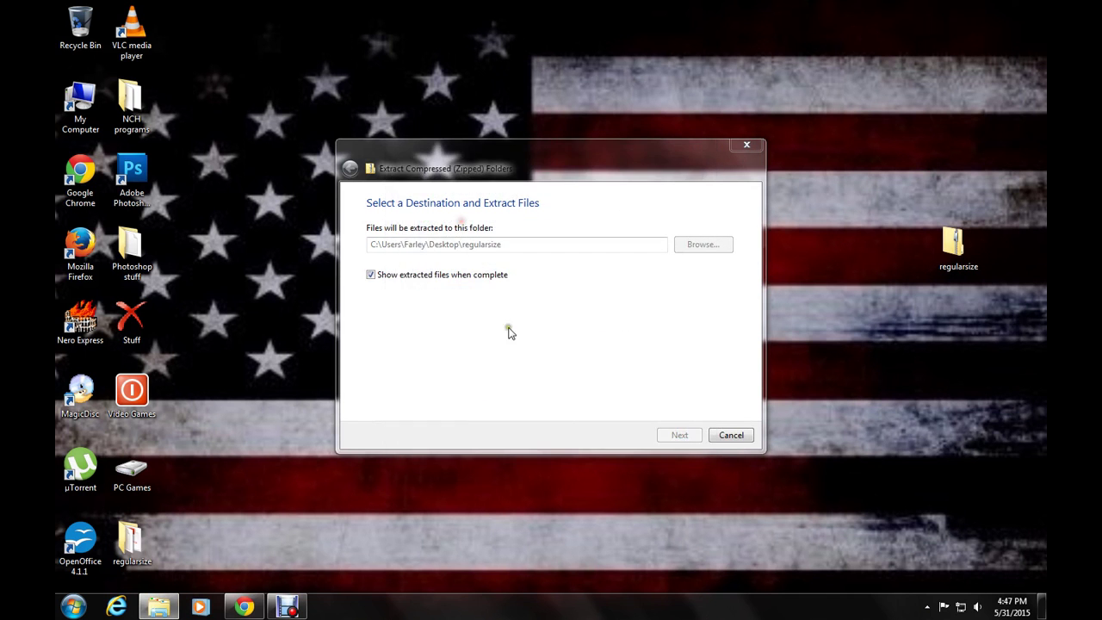
pyautogui.click(474, 229)
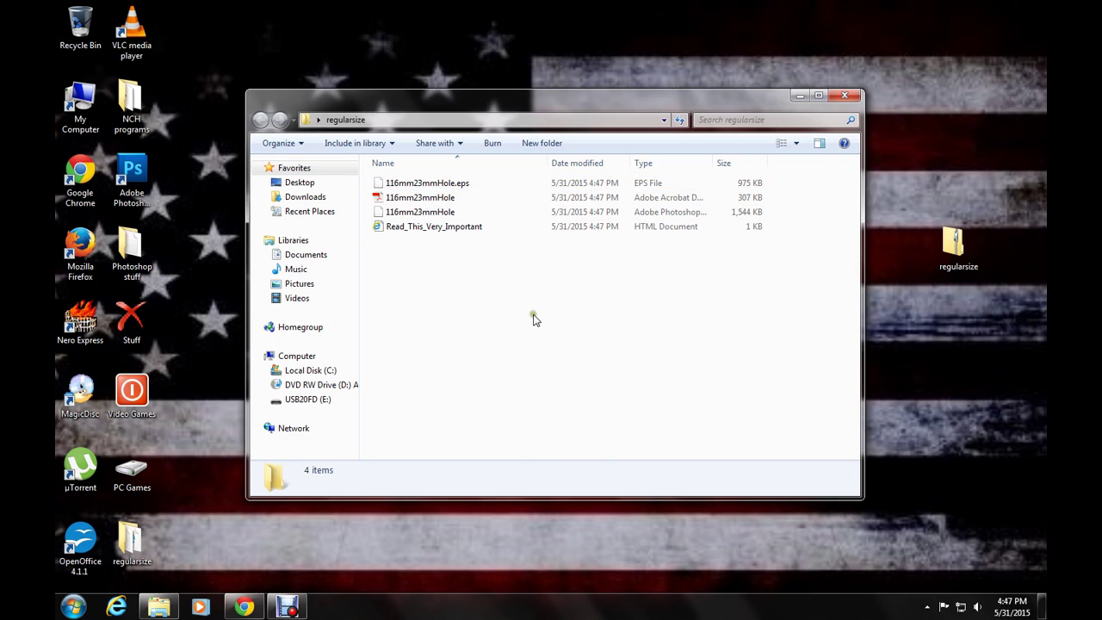
pyautogui.moveTo(440, 183); pyautogui.dragTo(960, 398)
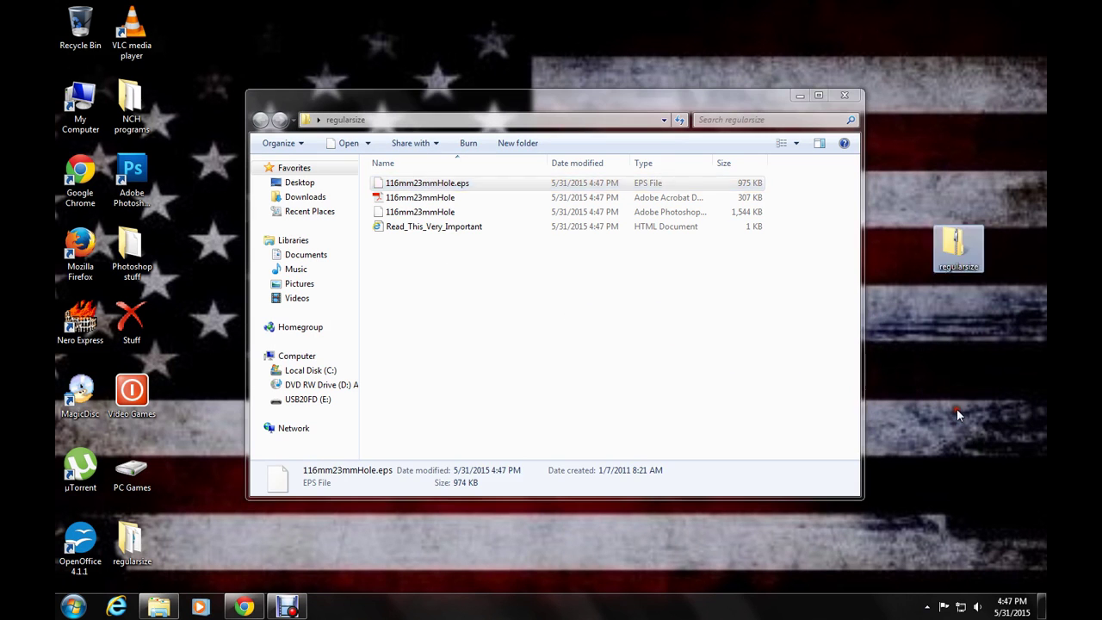
pyautogui.click(851, 98)
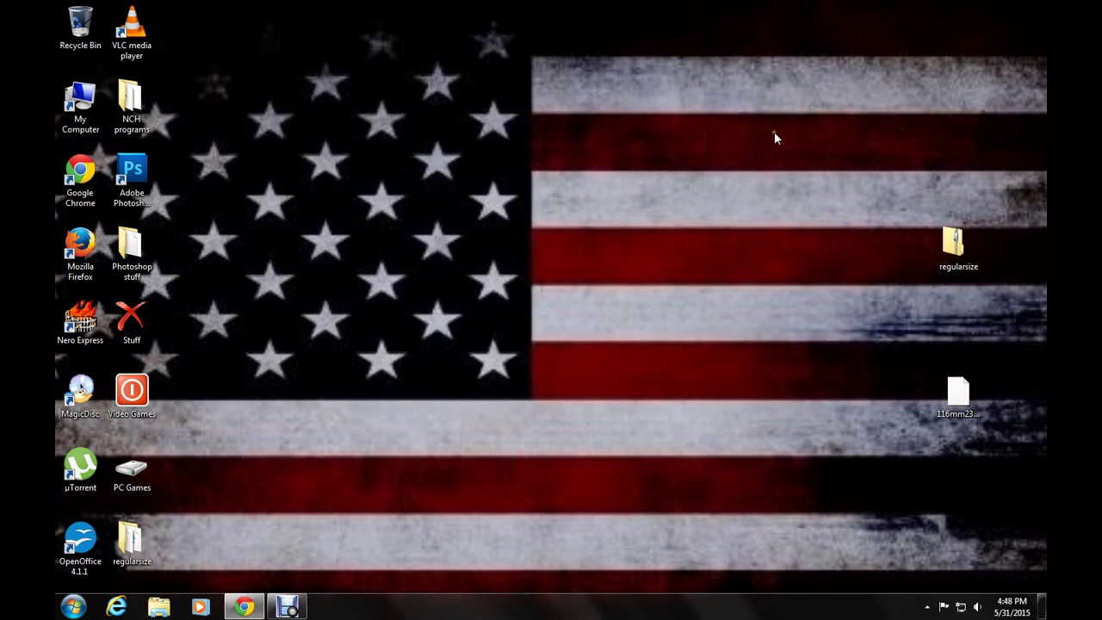
pyautogui.click(655, 150)
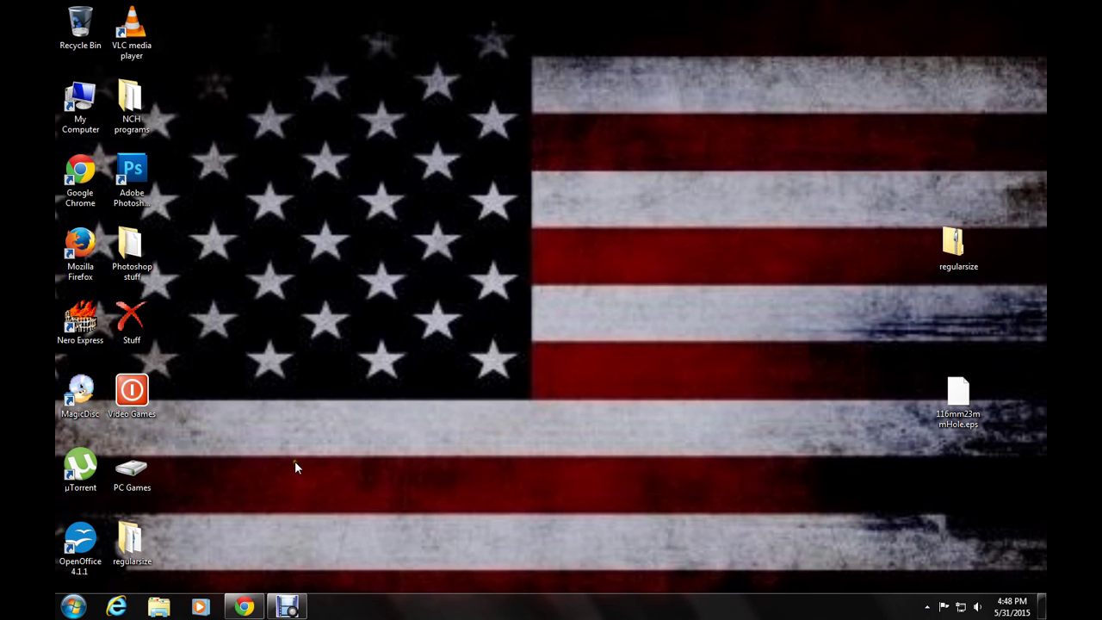
pyautogui.doubleClick(133, 183)
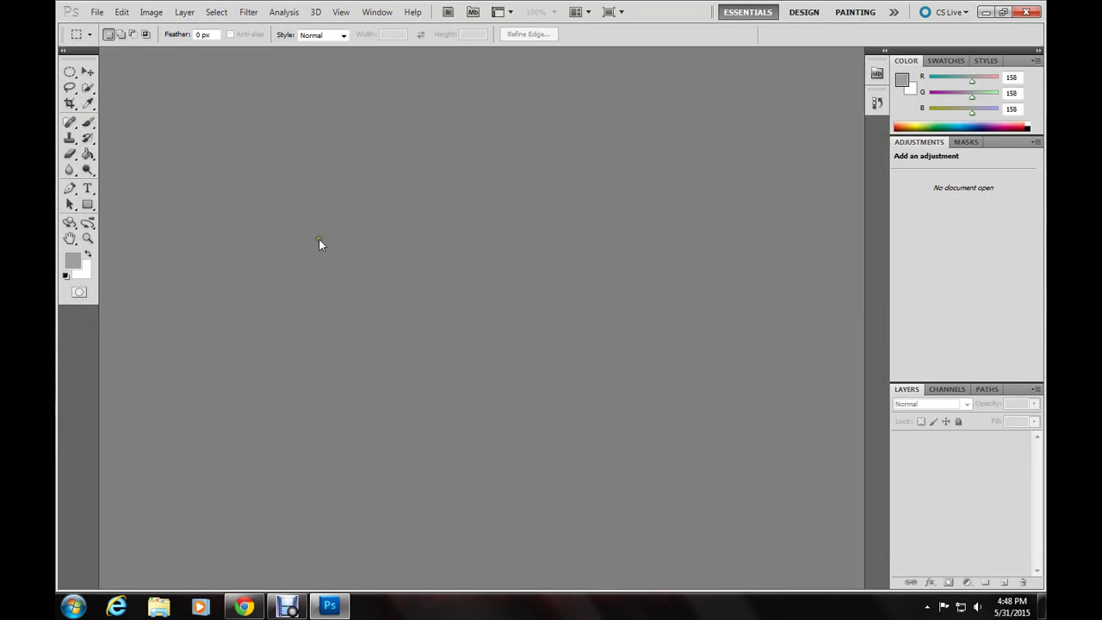
# - Open 116mm23mmHole.eps from the Desktop through File > Open
pyautogui.click(97, 12)
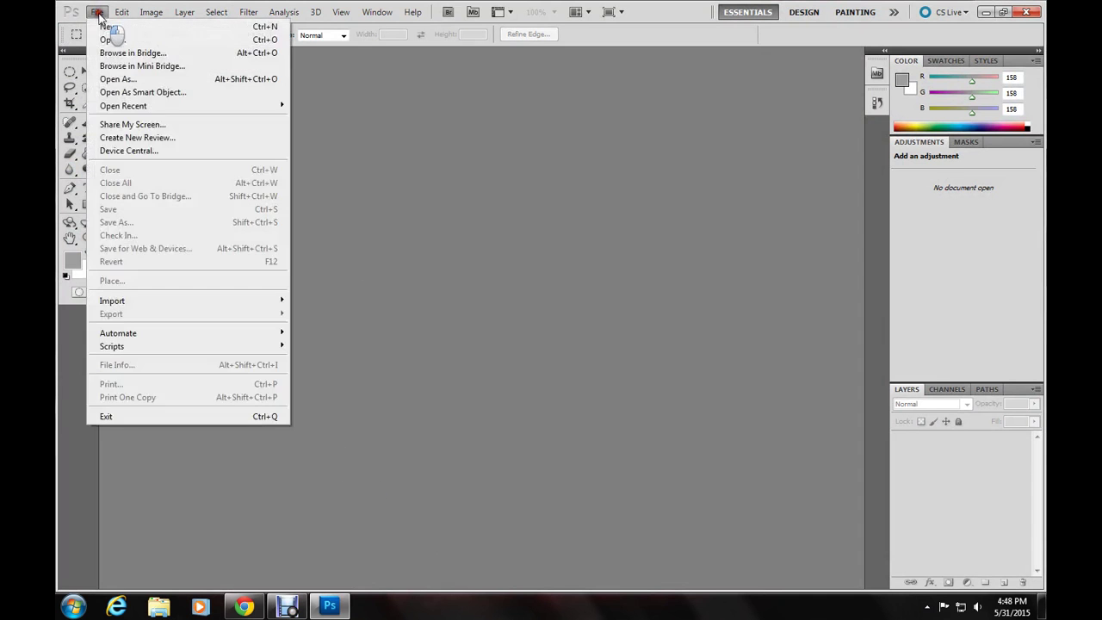
pyautogui.click(110, 39)
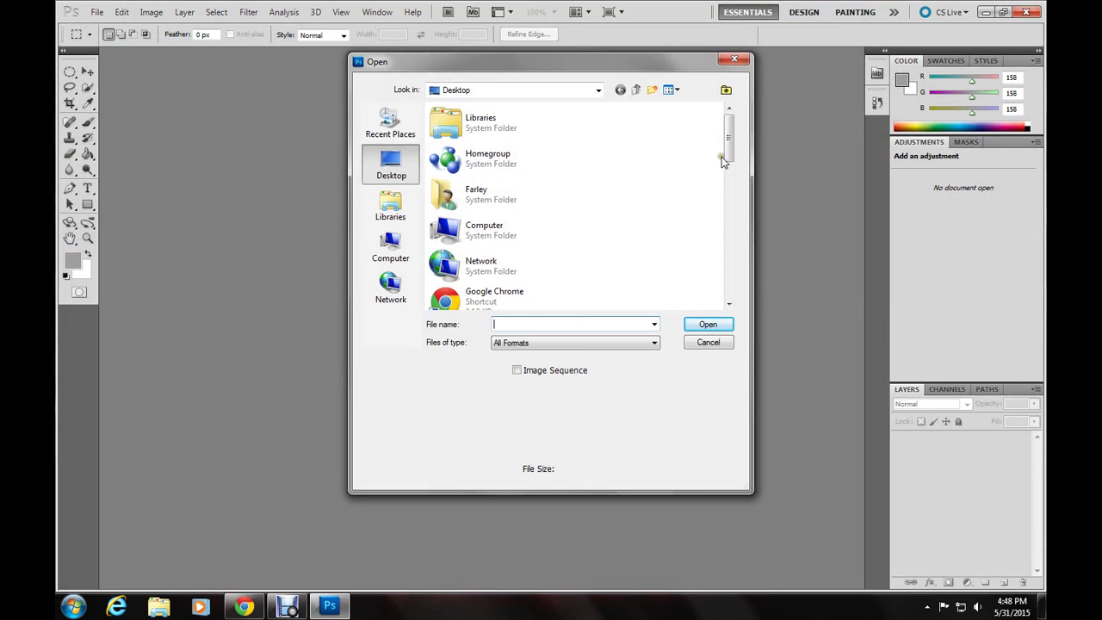
pyautogui.moveTo(728, 155); pyautogui.dragTo(739, 284)
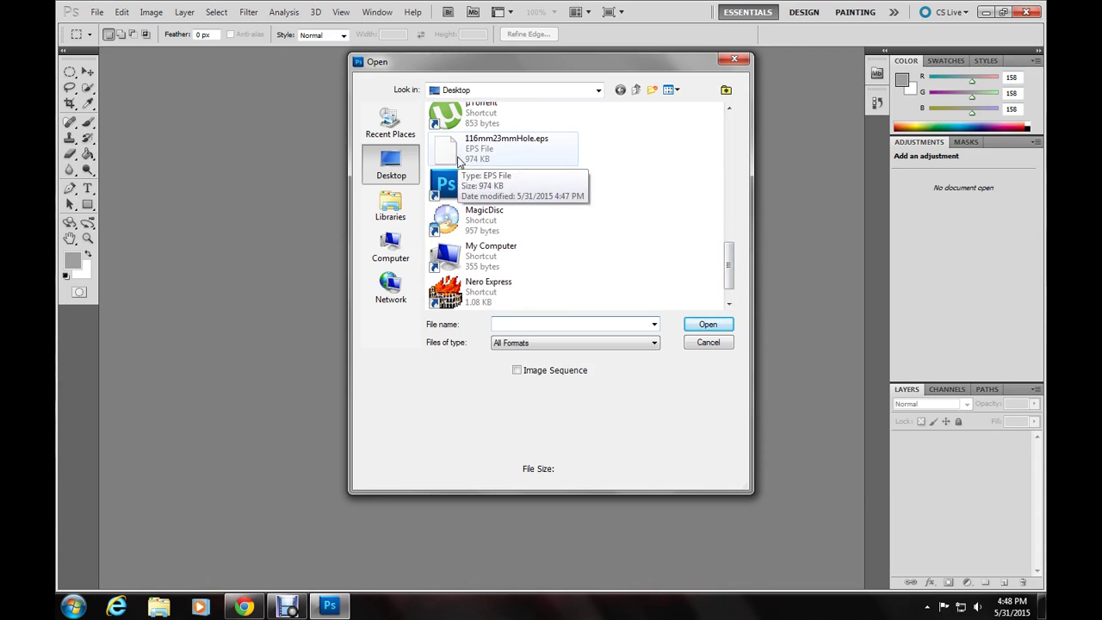
pyautogui.click(459, 162)
pyautogui.click(707, 325)
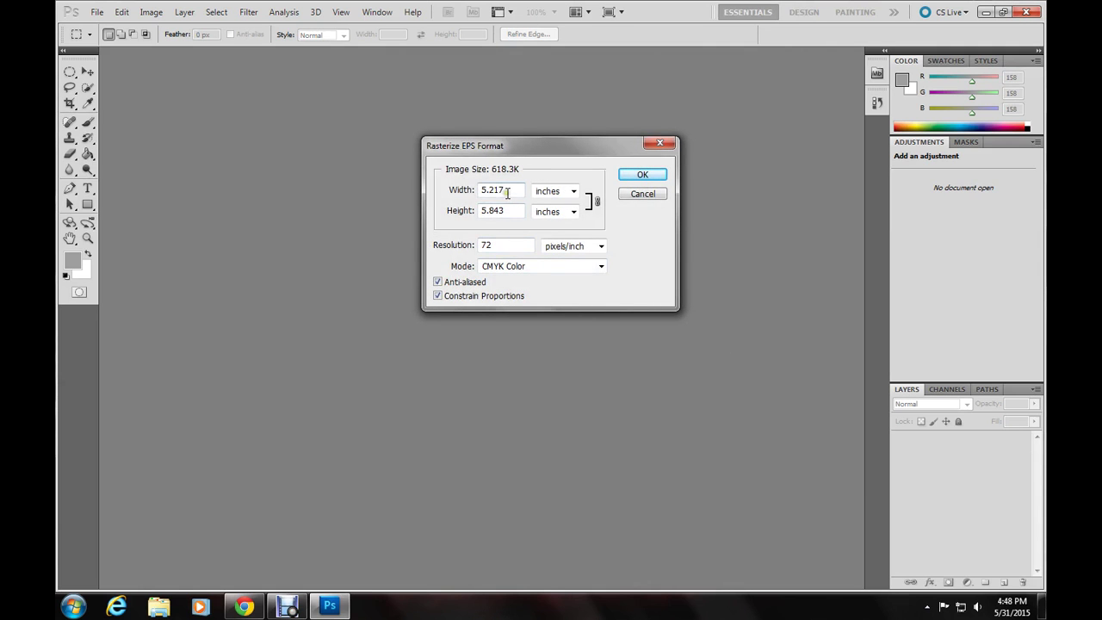
# - Turn off Constrain Proportions and set the EPS width and height to 12 inches
pyautogui.click(438, 296)
pyautogui.moveTo(512, 190); pyautogui.dragTo(448, 191)
pyautogui.write('12')
pyautogui.press('Tab')
pyautogui.press('Tab')
pyautogui.write('2')
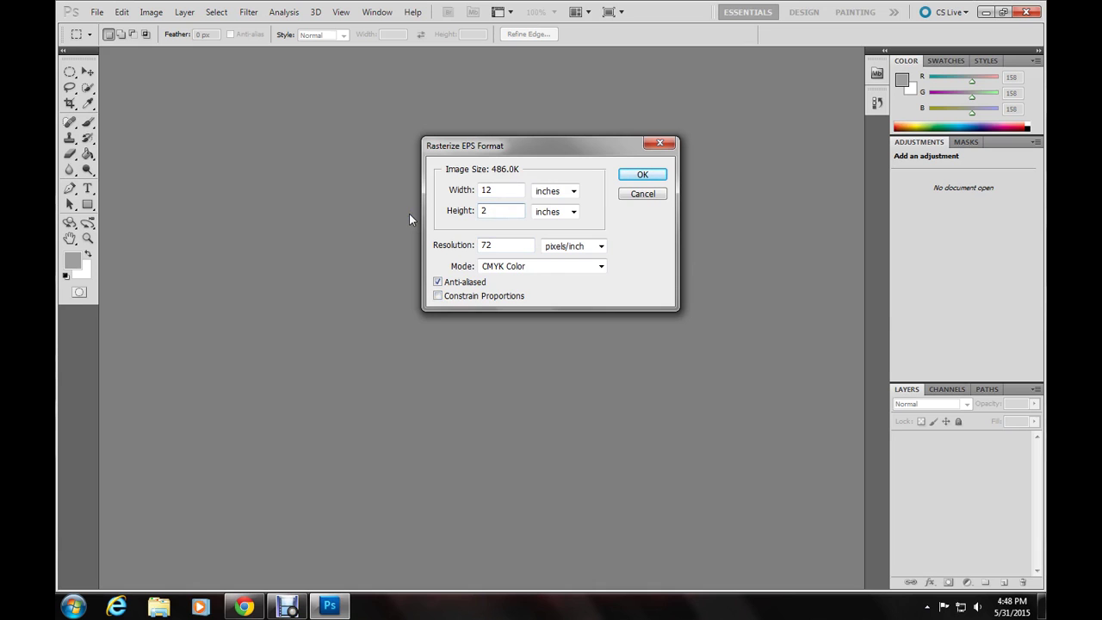
pyautogui.press('BackSpace')
pyautogui.write('12')
# - Set resolution to 300 pixels/inch, keep CMYK Color, and rasterize the template
pyautogui.moveTo(515, 248); pyautogui.dragTo(438, 250)
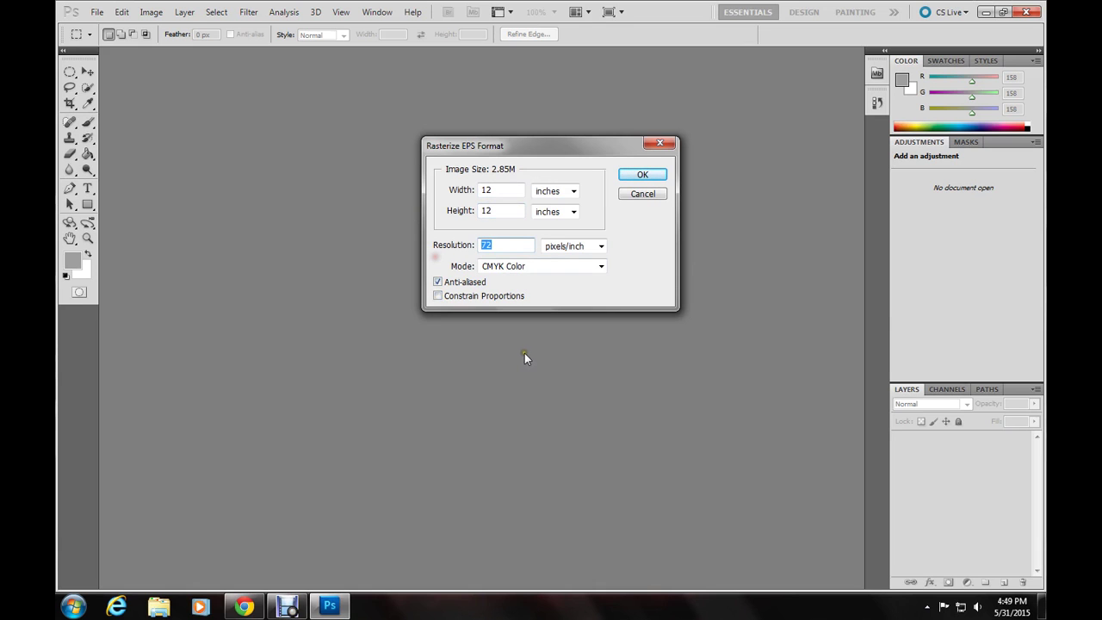
pyautogui.write('300')
pyautogui.click(601, 247)
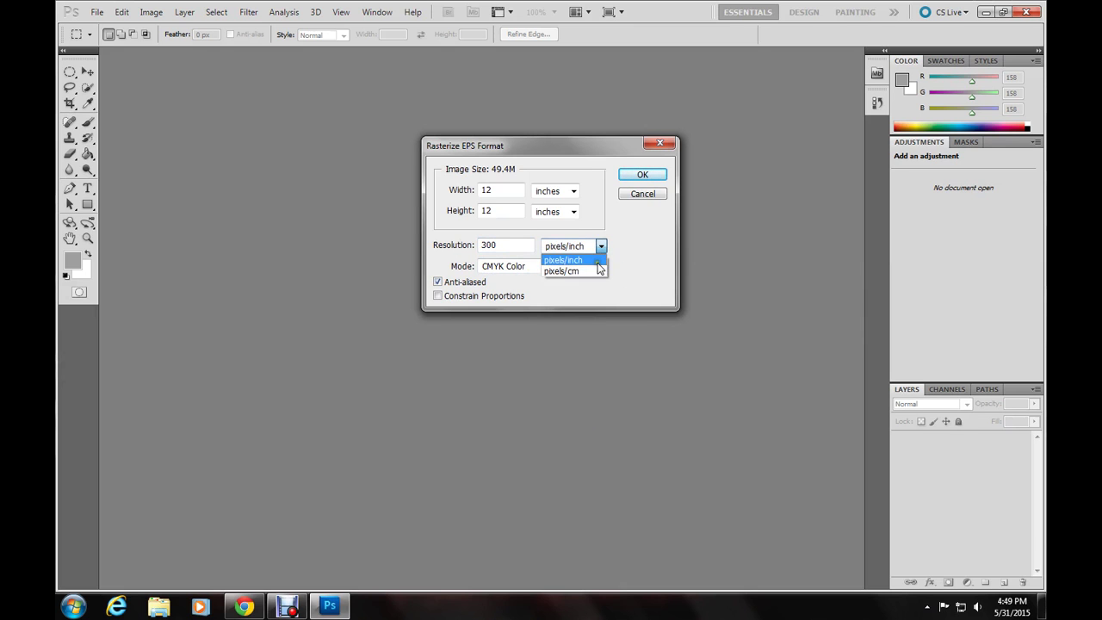
pyautogui.click(598, 262)
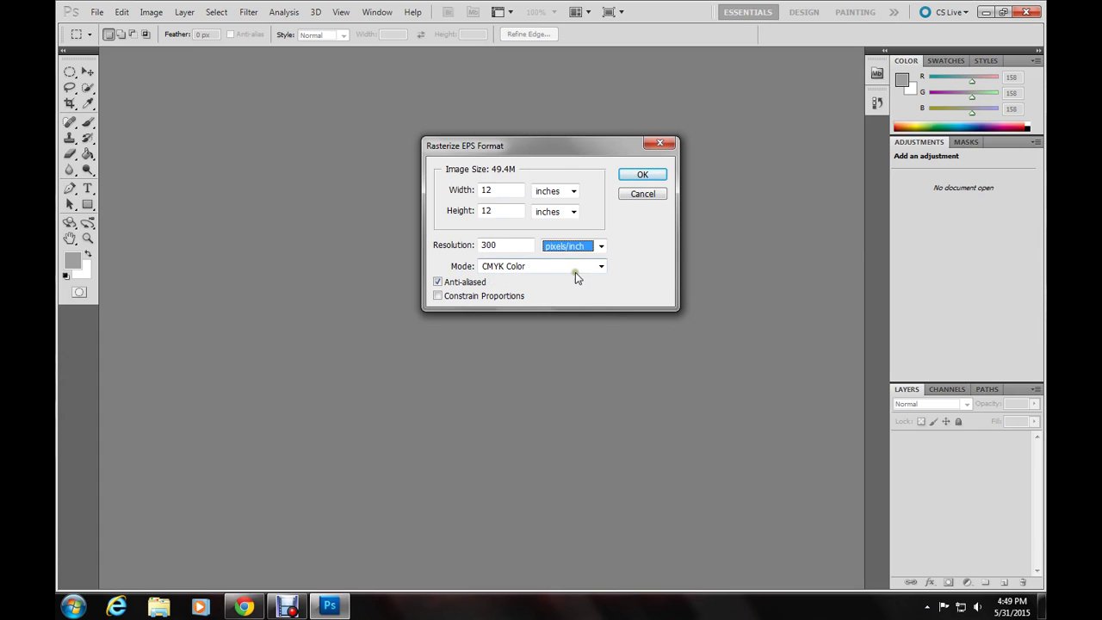
pyautogui.click(604, 269)
pyautogui.click(648, 279)
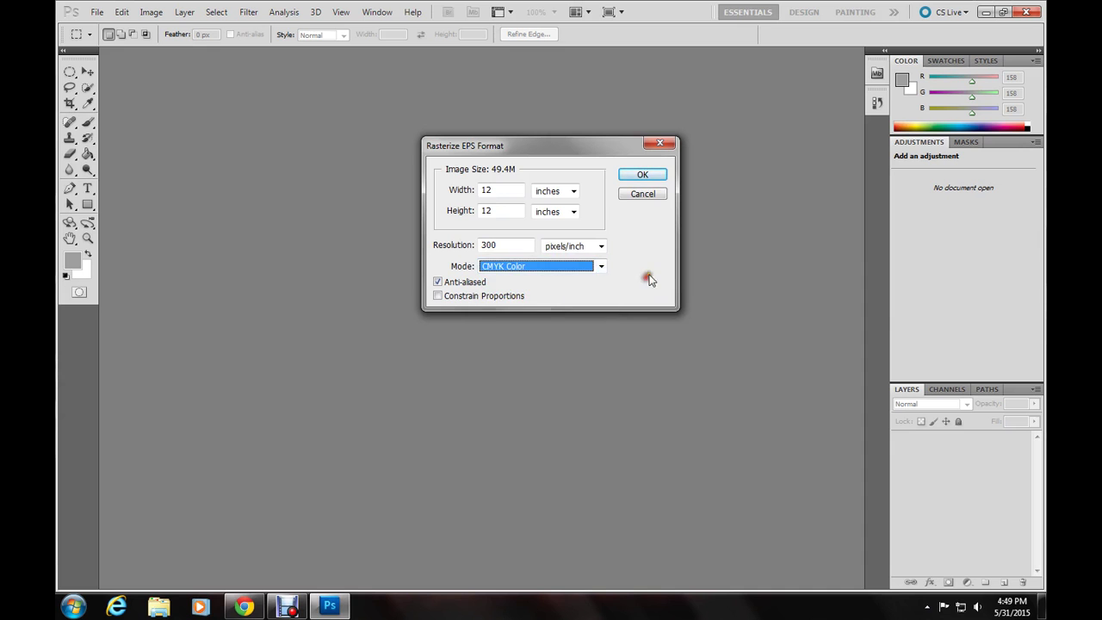
pyautogui.click(654, 177)
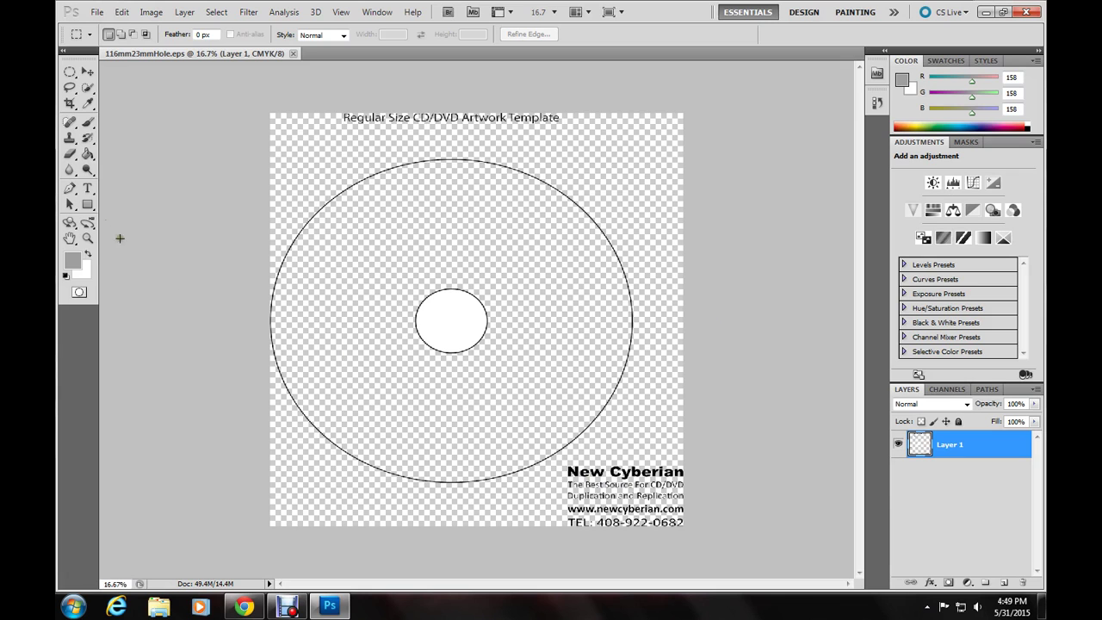
# - Resize the Eraser brush and erase the template title and New Cyberian logo text
pyautogui.click(70, 155)
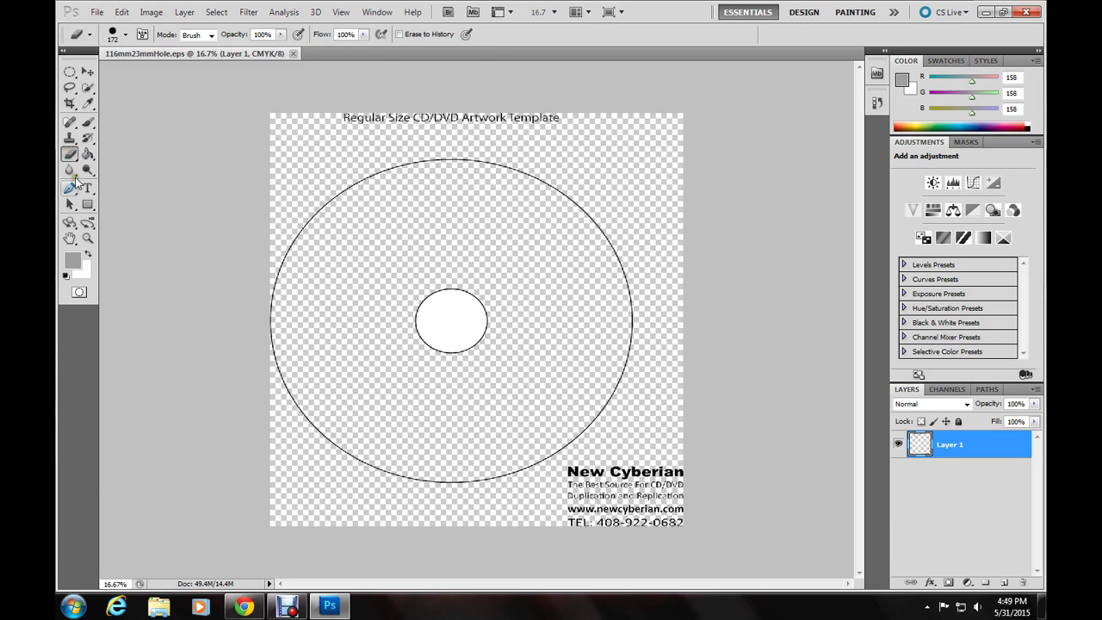
pyautogui.click(126, 36)
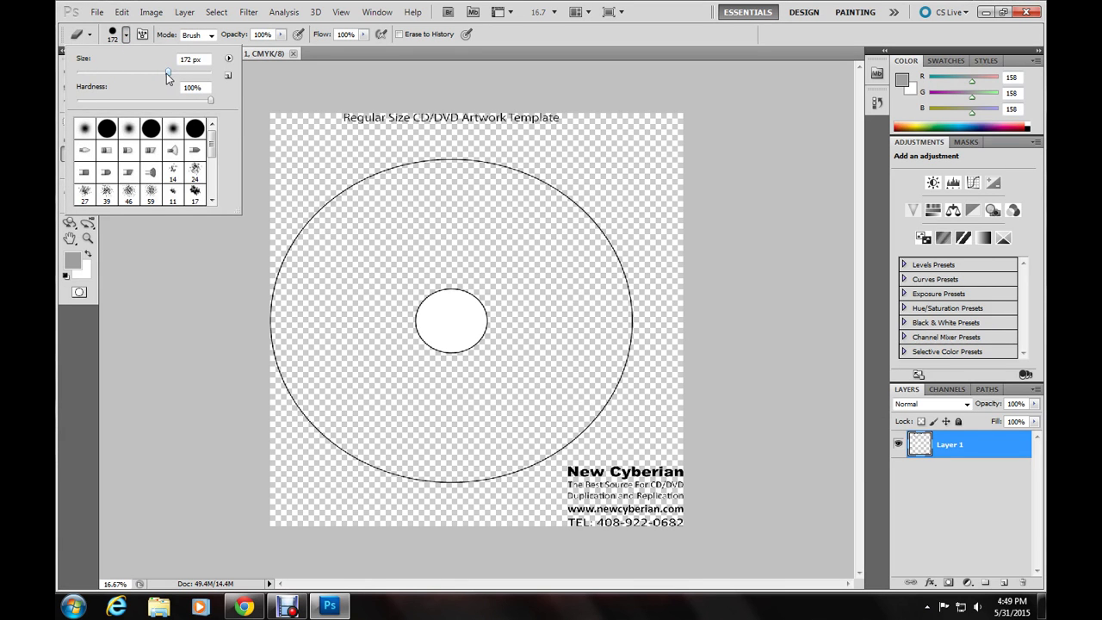
pyautogui.moveTo(166, 74)
pyautogui.mouseDown()
pyautogui.moveTo(94, 75)
pyautogui.moveTo(163, 75)
pyautogui.moveTo(171, 85)
pyautogui.mouseUp()
pyautogui.moveTo(289, 118)
pyautogui.mouseDown()
pyautogui.moveTo(528, 123)
pyautogui.moveTo(430, 104)
pyautogui.mouseUp()
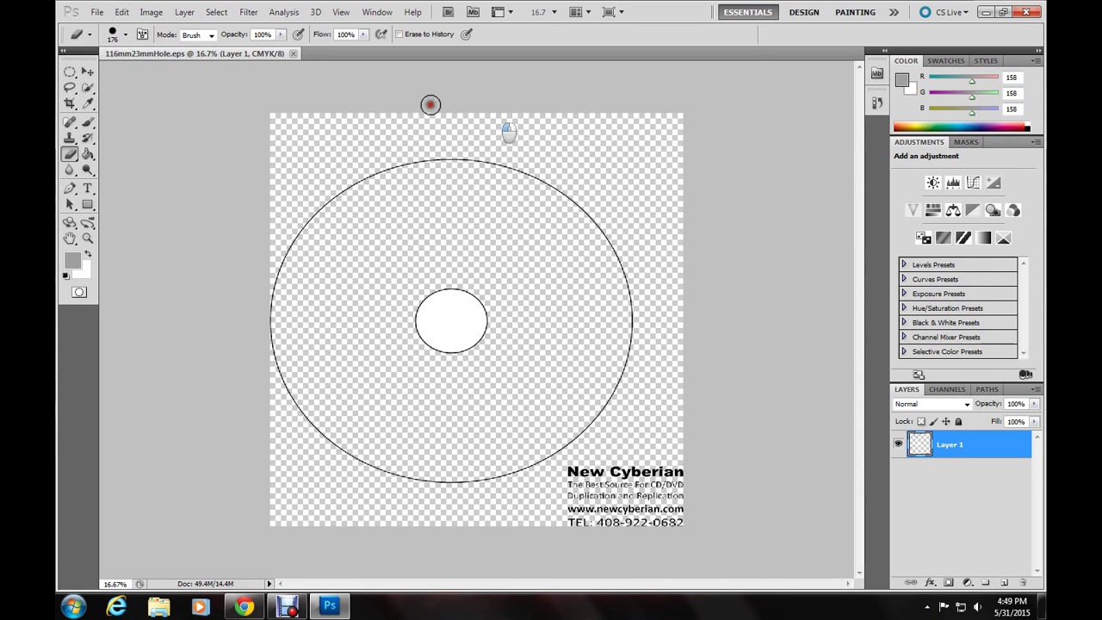
pyautogui.moveTo(669, 453)
pyautogui.mouseDown()
pyautogui.moveTo(672, 543)
pyautogui.moveTo(662, 454)
pyautogui.moveTo(645, 528)
pyautogui.moveTo(648, 497)
pyautogui.moveTo(631, 522)
pyautogui.moveTo(630, 470)
pyautogui.moveTo(622, 499)
pyautogui.moveTo(633, 479)
pyautogui.moveTo(582, 469)
pyautogui.moveTo(576, 494)
pyautogui.moveTo(605, 506)
pyautogui.moveTo(587, 512)
pyautogui.moveTo(590, 528)
pyautogui.moveTo(625, 528)
pyautogui.moveTo(637, 501)
pyautogui.mouseUp()
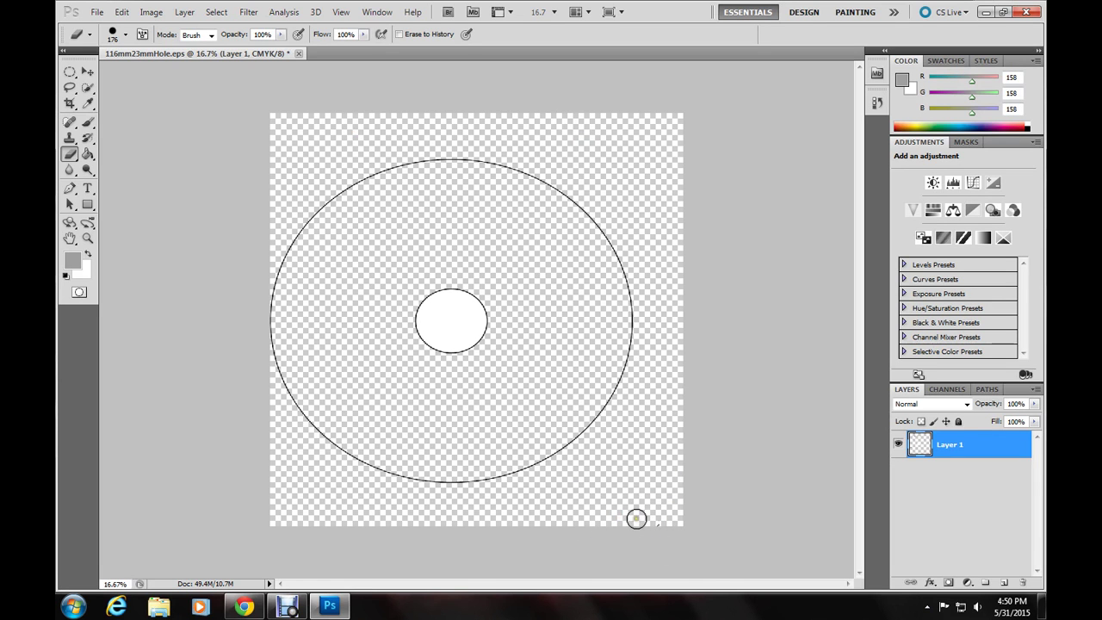
# - Drag the disc outline and centre hole slightly right and down with the Move tool
pyautogui.click(87, 74)
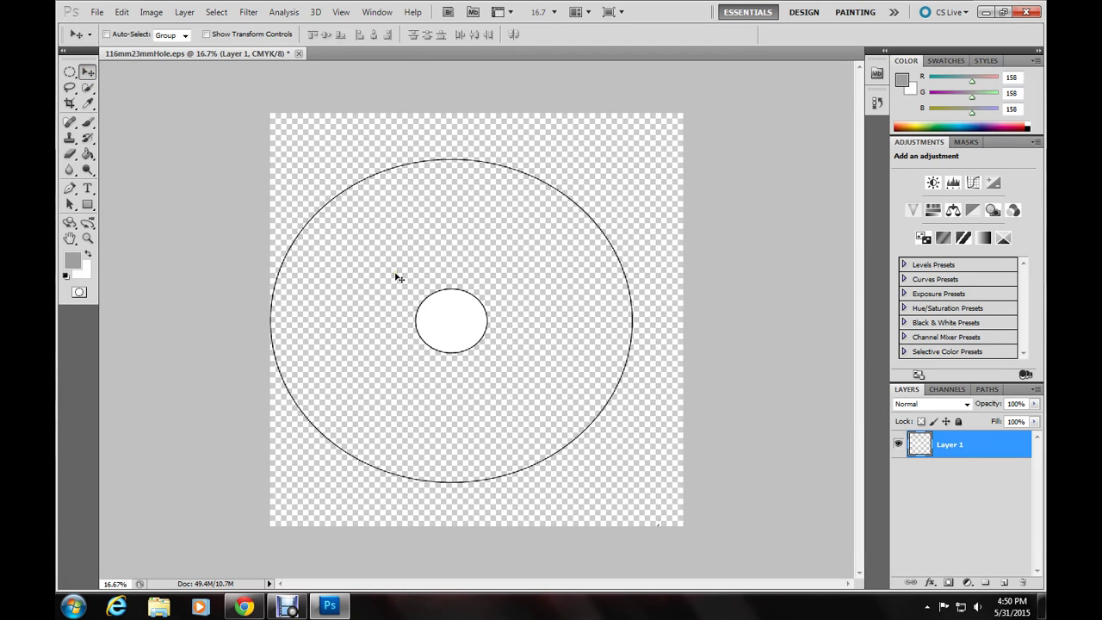
pyautogui.moveTo(399, 279); pyautogui.dragTo(428, 289)
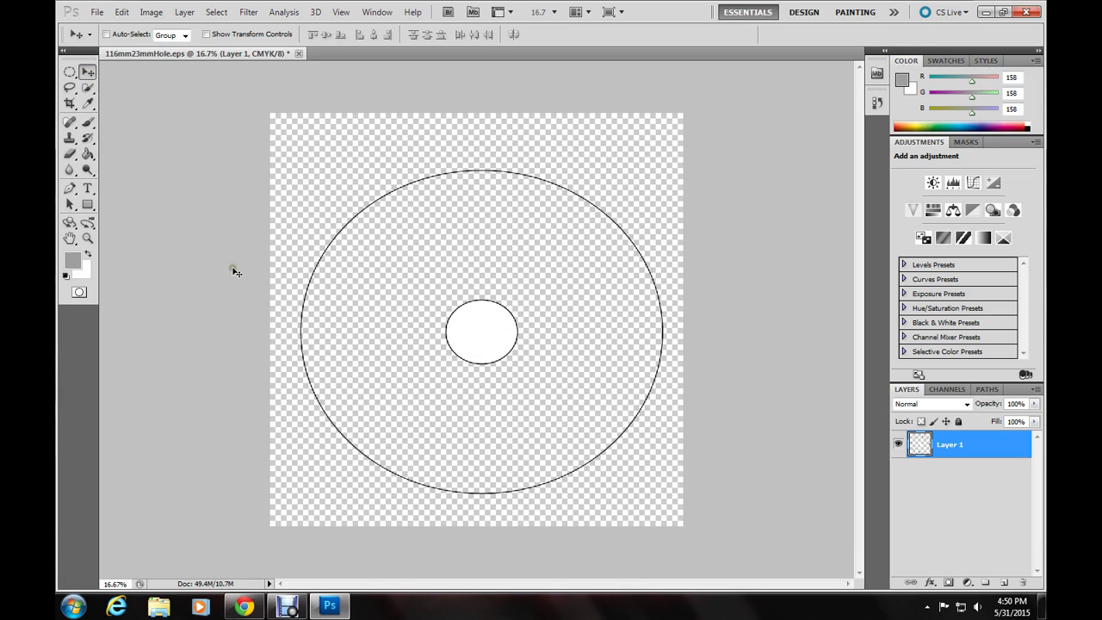
# - Paint Bucket the canvas outside the disc with light grey (202,202,202)
pyautogui.click(74, 264)
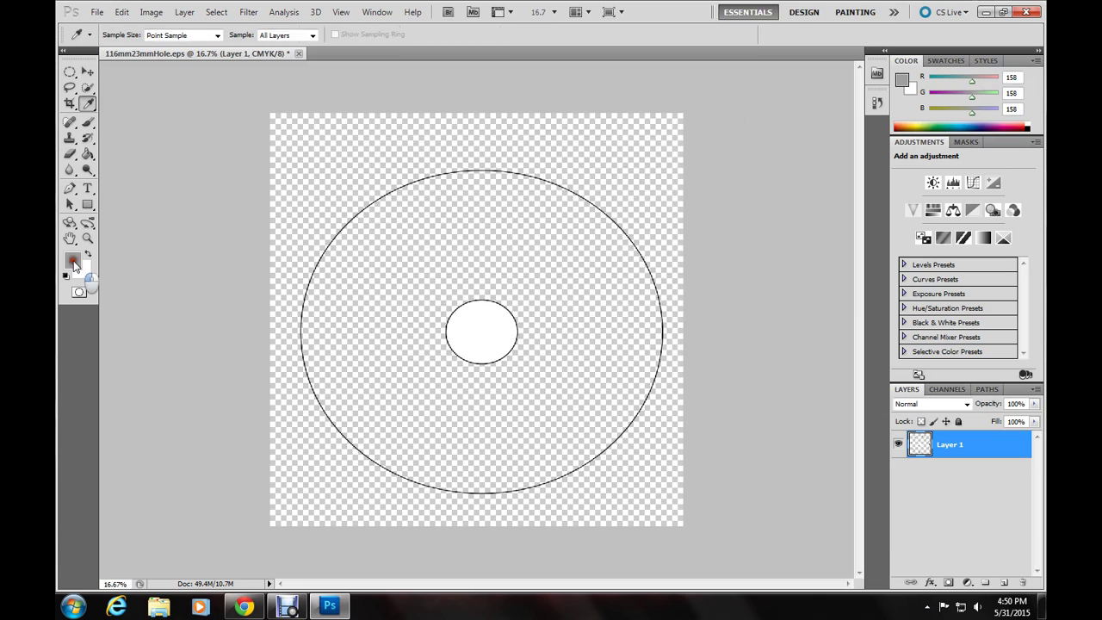
pyautogui.moveTo(414, 264); pyautogui.dragTo(355, 187)
pyautogui.click(687, 144)
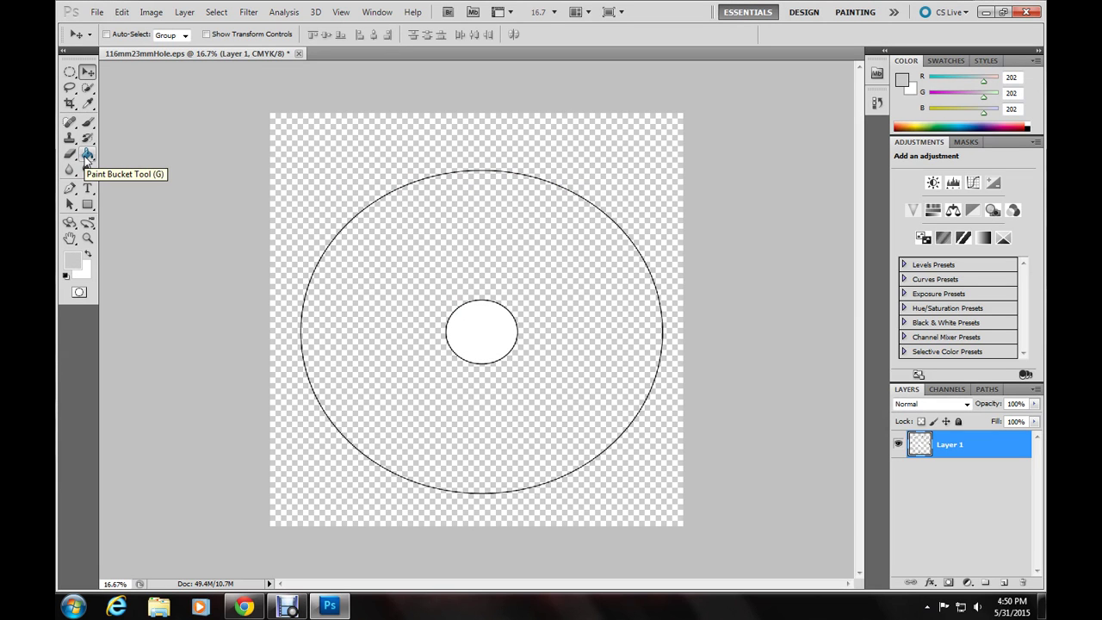
pyautogui.click(87, 156)
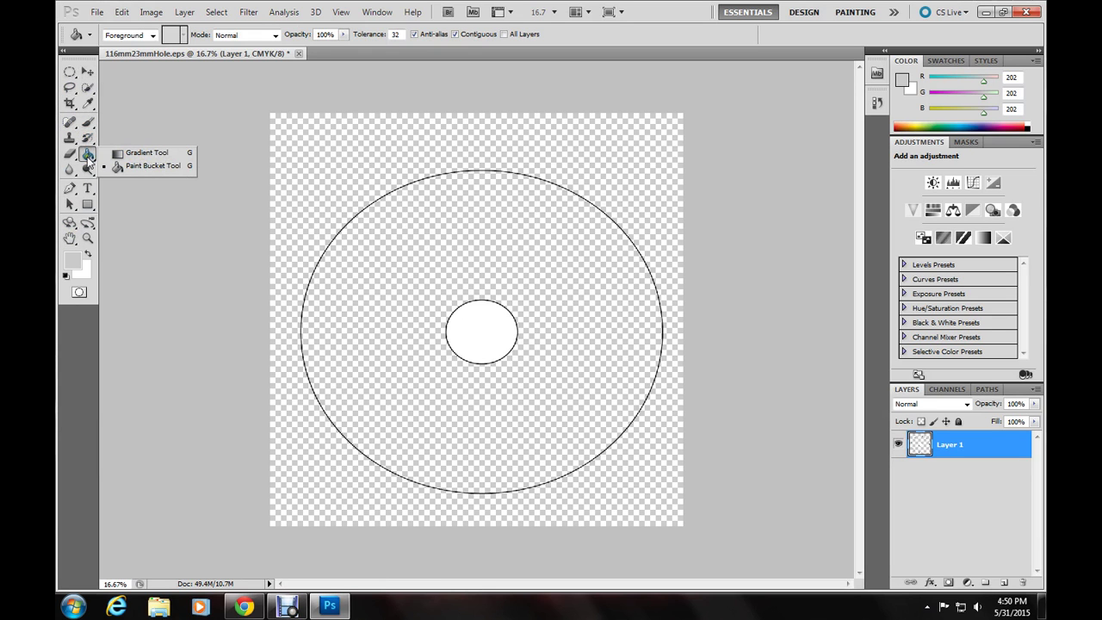
pyautogui.click(138, 164)
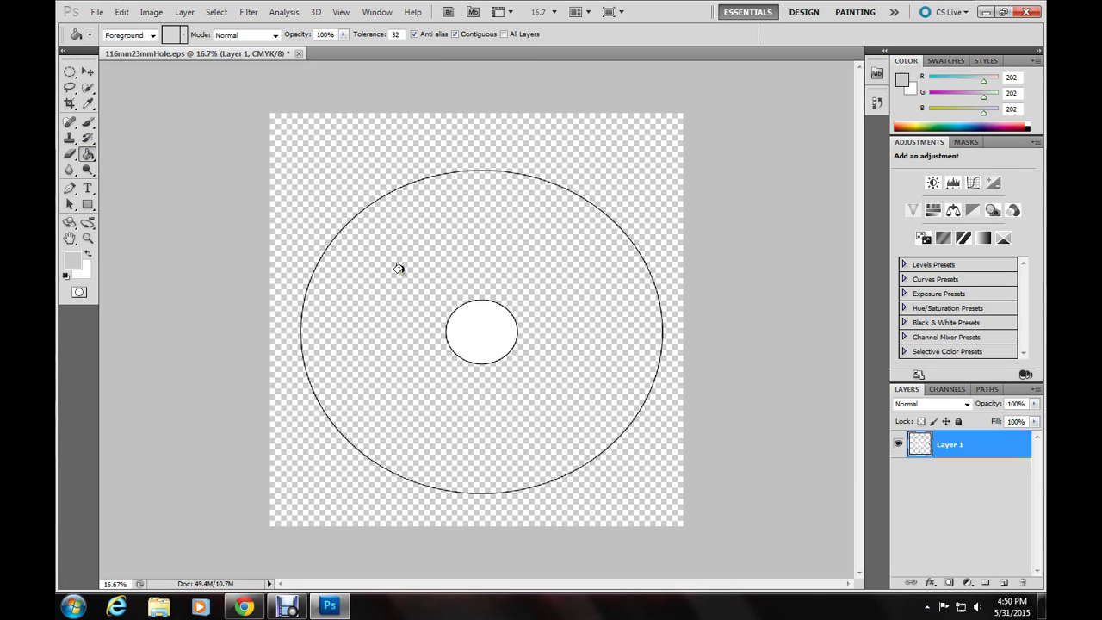
pyautogui.click(318, 164)
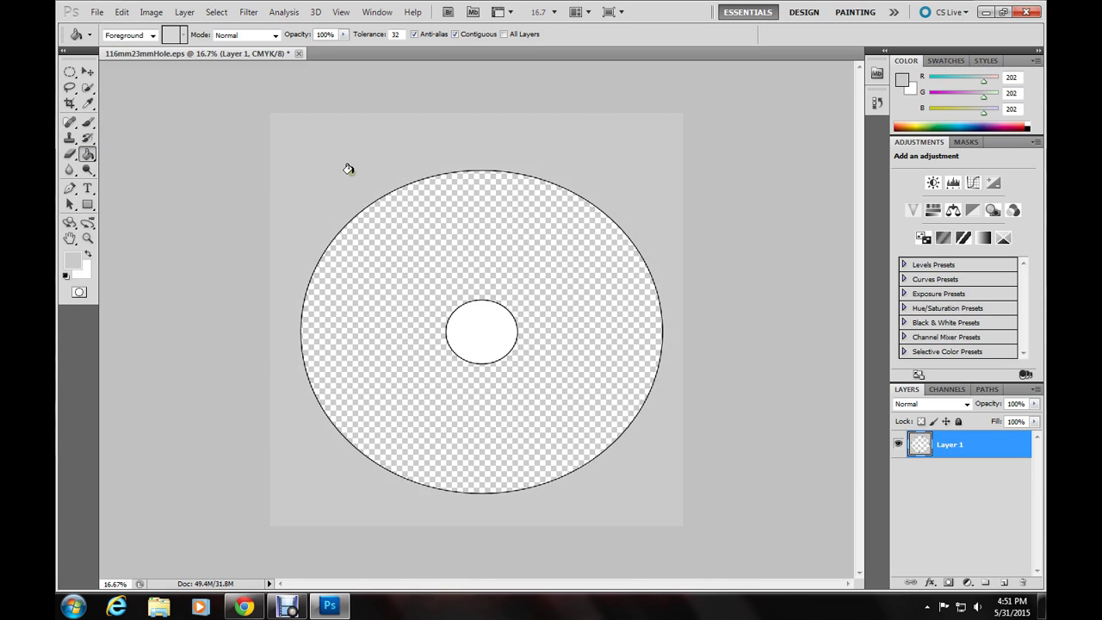
pyautogui.click(87, 74)
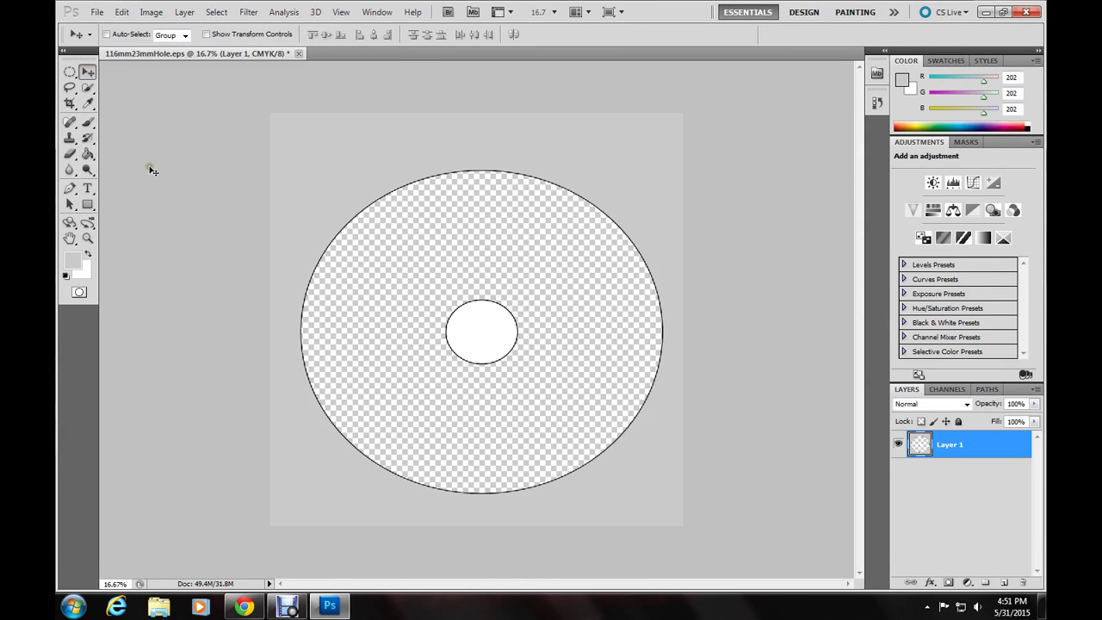
# - Open flag.jpg from the Photoshop stuff > CD label images folder
pyautogui.click(97, 12)
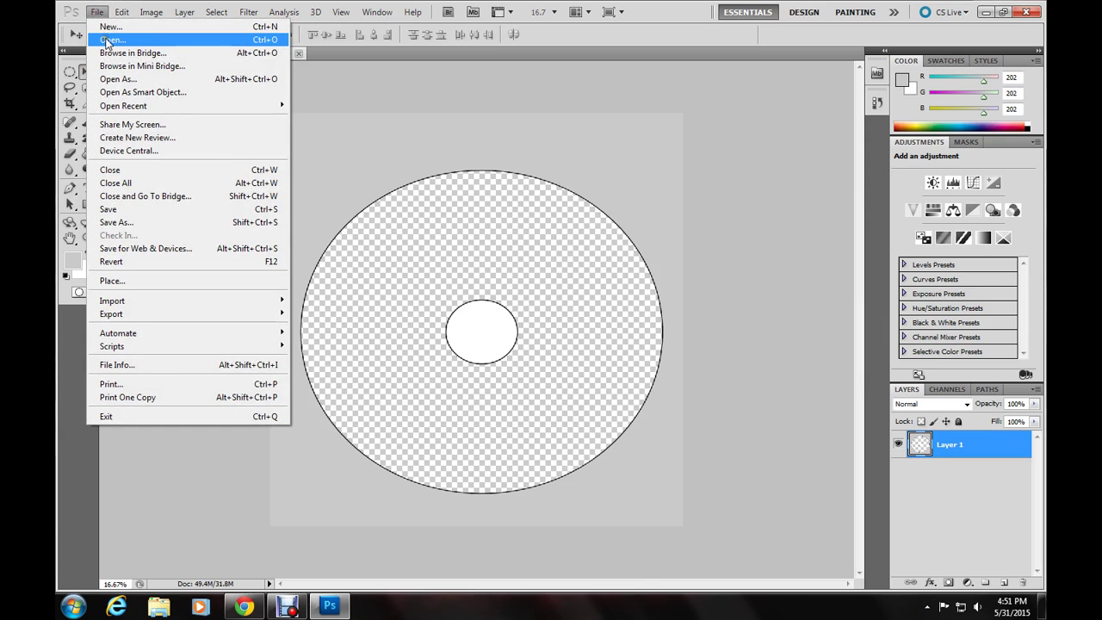
pyautogui.click(107, 40)
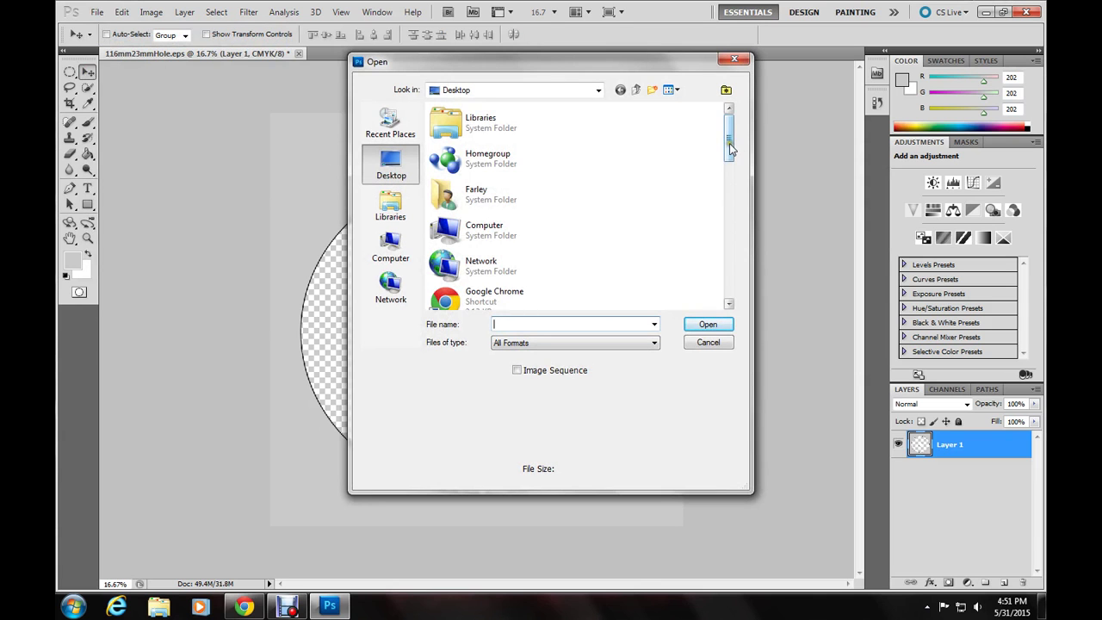
pyautogui.moveTo(729, 137); pyautogui.dragTo(729, 221)
pyautogui.doubleClick(463, 194)
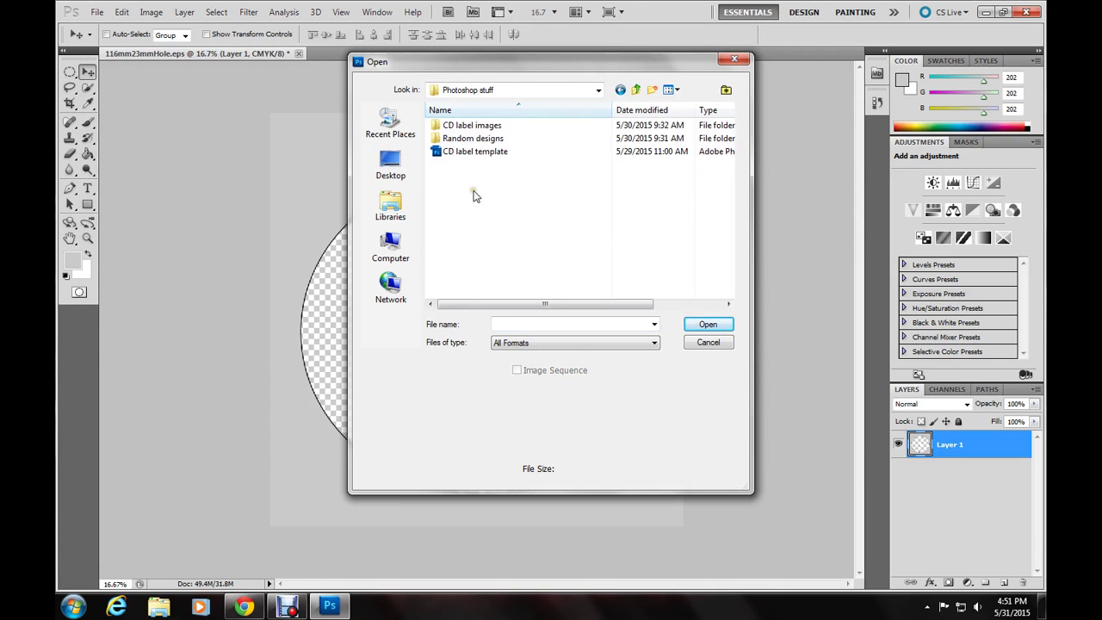
pyautogui.doubleClick(472, 125)
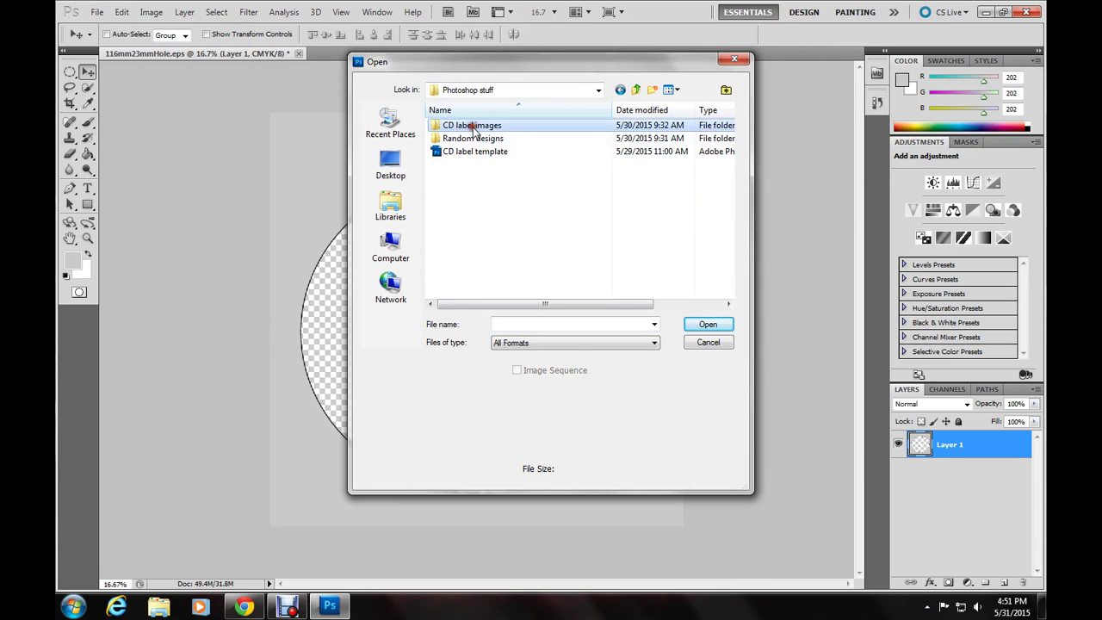
pyautogui.moveTo(728, 188); pyautogui.dragTo(730, 286)
pyautogui.click(709, 175)
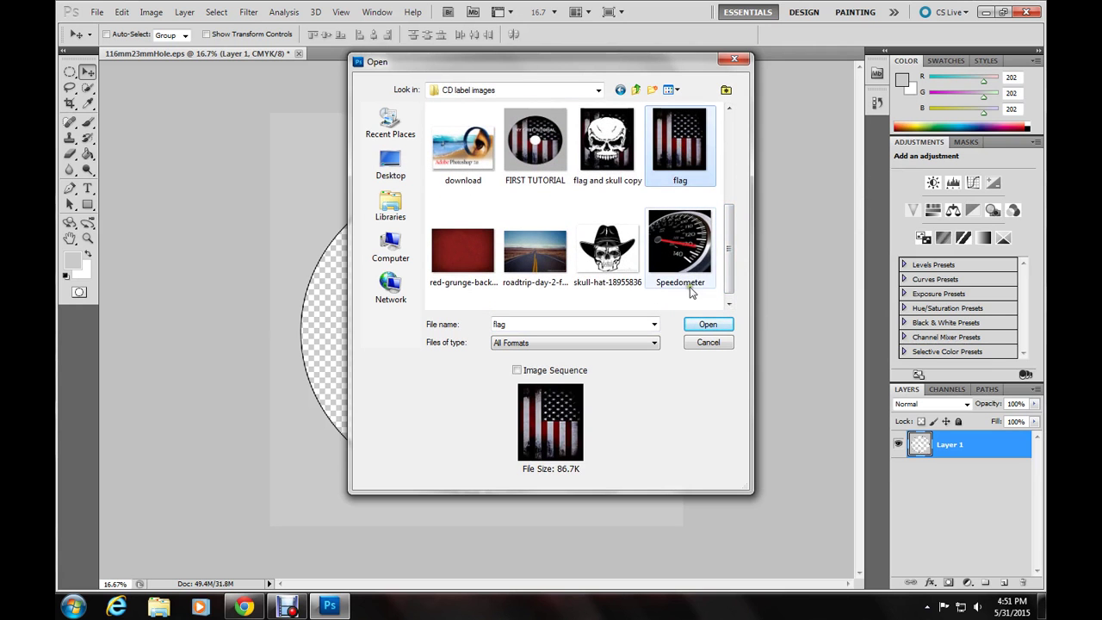
pyautogui.click(708, 324)
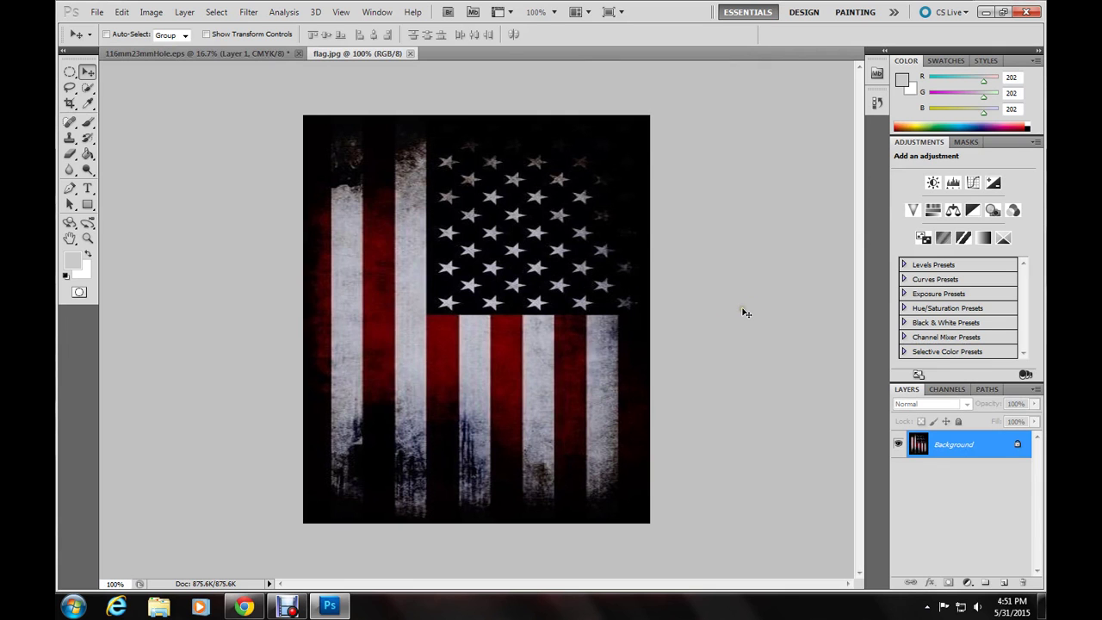
# - Convert the flag background to Layer 0, cut the whole image, and return to the template
pyautogui.doubleClick(1009, 446)
pyautogui.click(660, 194)
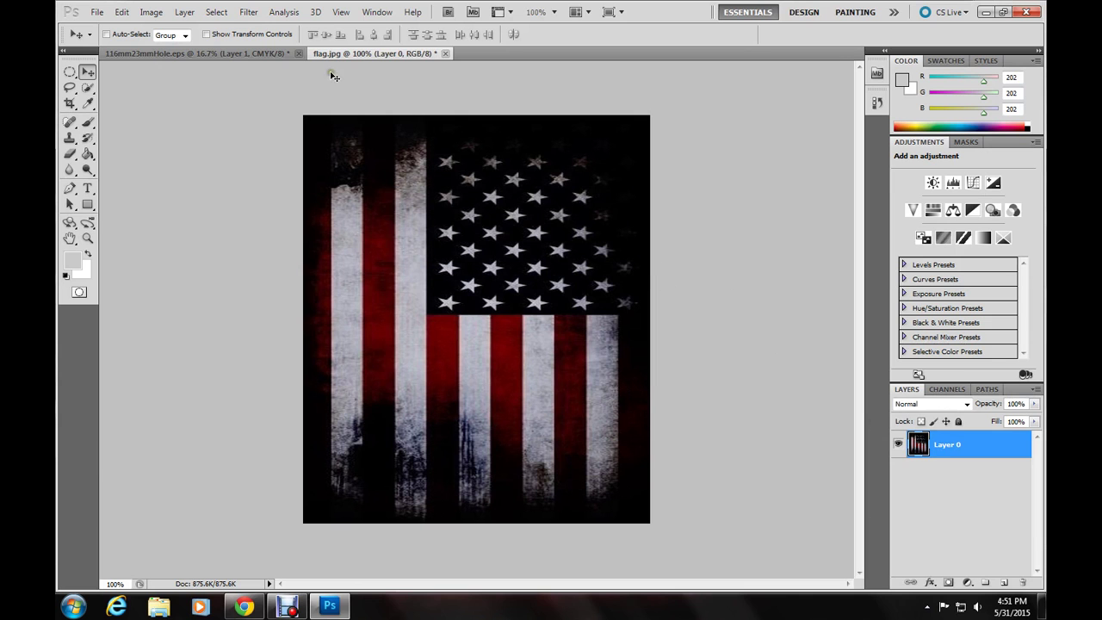
pyautogui.click(214, 12)
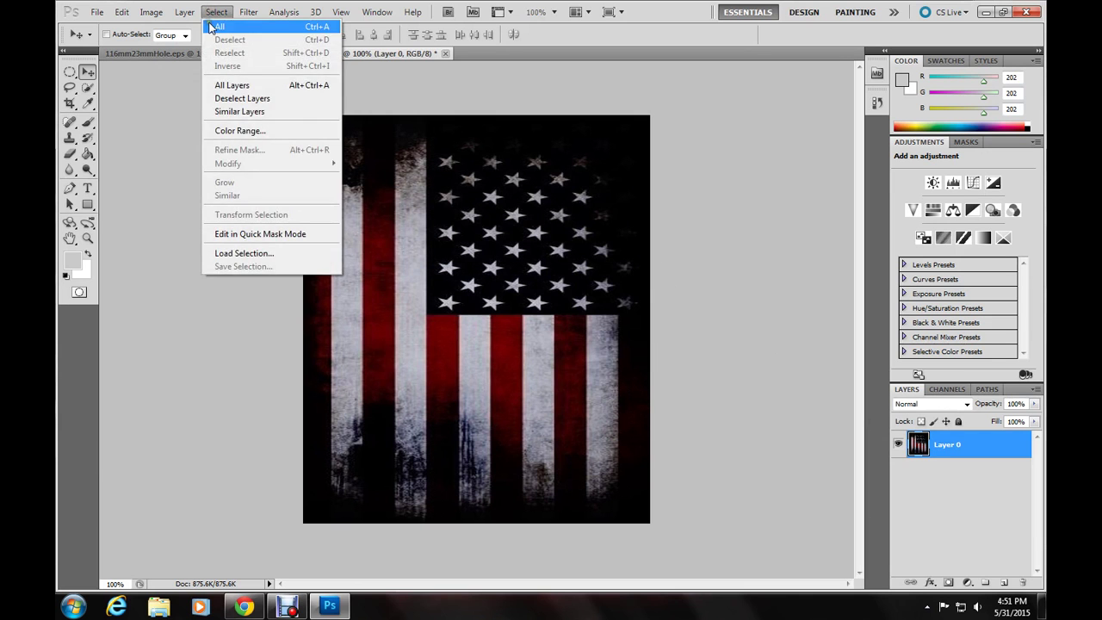
pyautogui.click(217, 26)
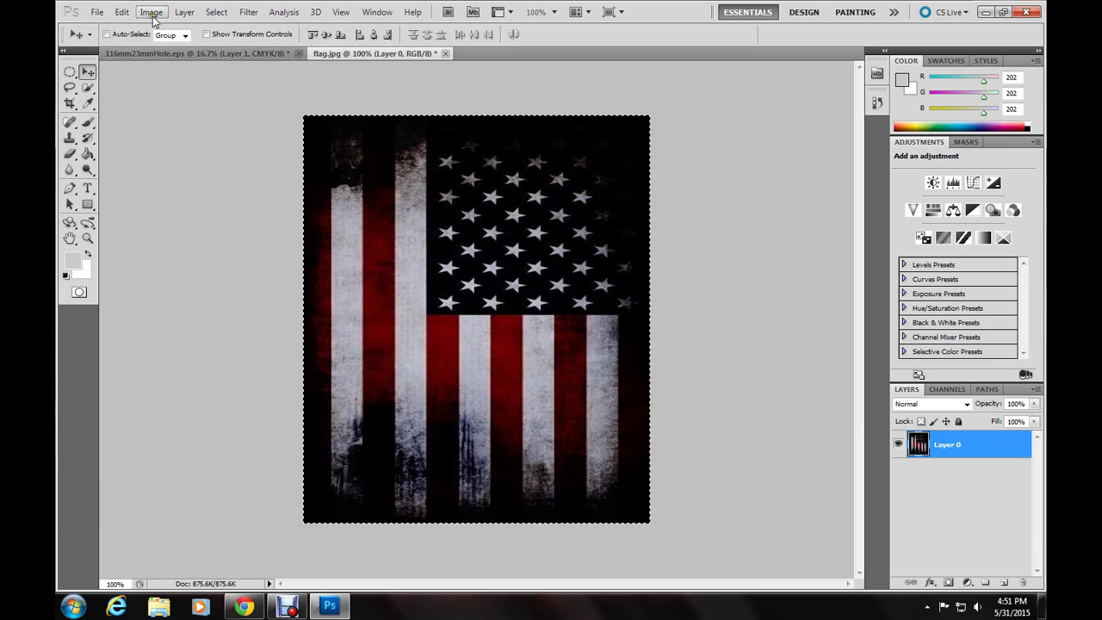
pyautogui.click(119, 12)
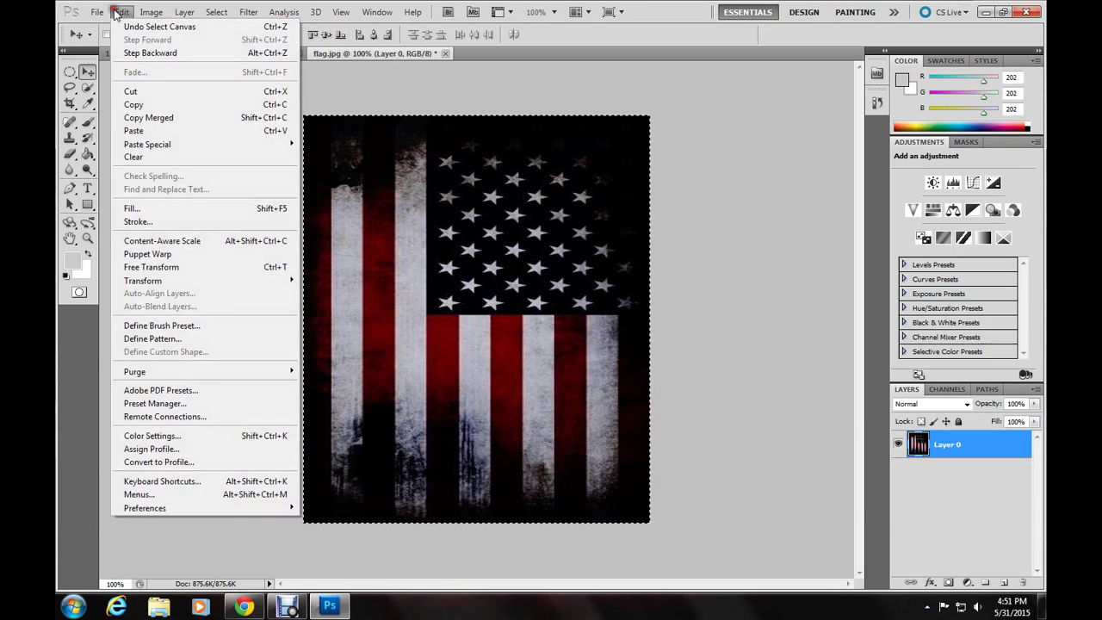
pyautogui.click(136, 92)
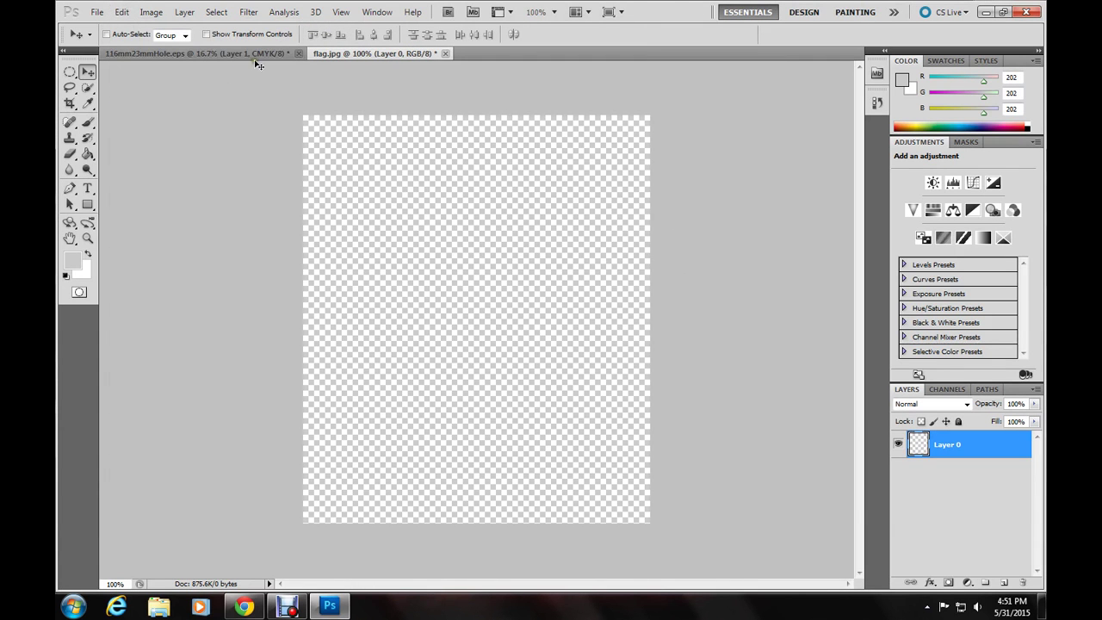
pyautogui.click(172, 53)
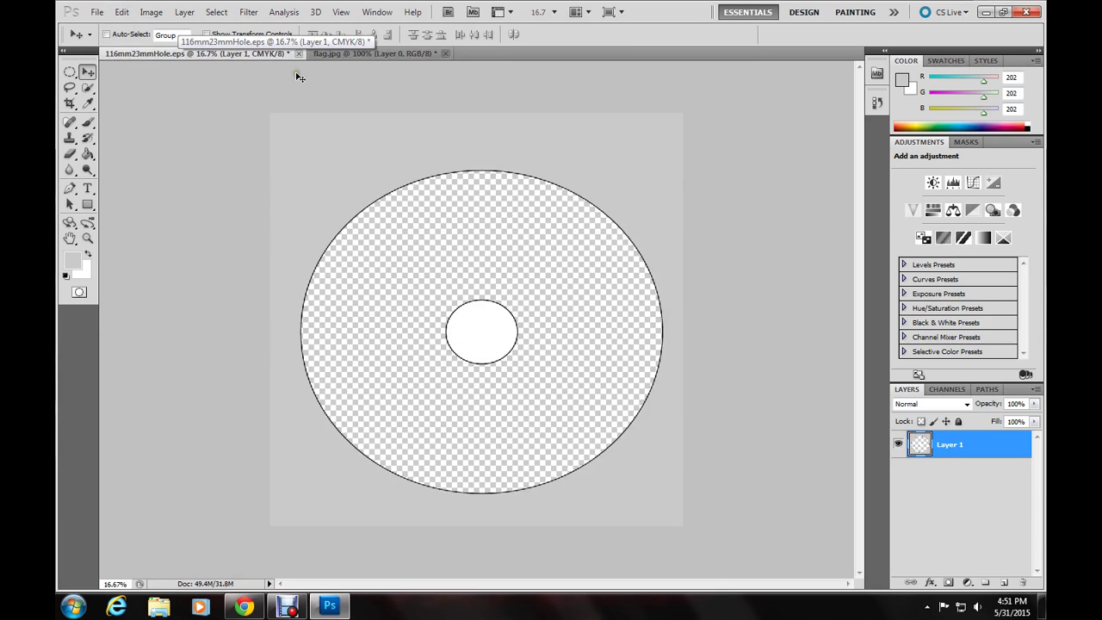
# - Paste the grunge flag as Layer 2 and stretch it down and sideways across the disc
pyautogui.click(120, 12)
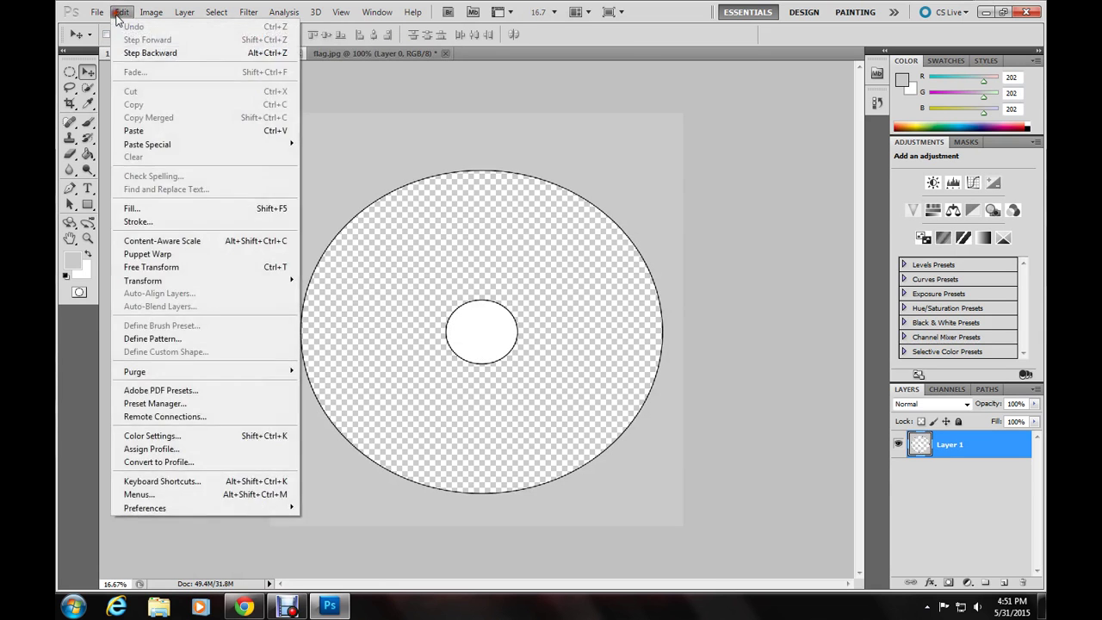
pyautogui.click(133, 131)
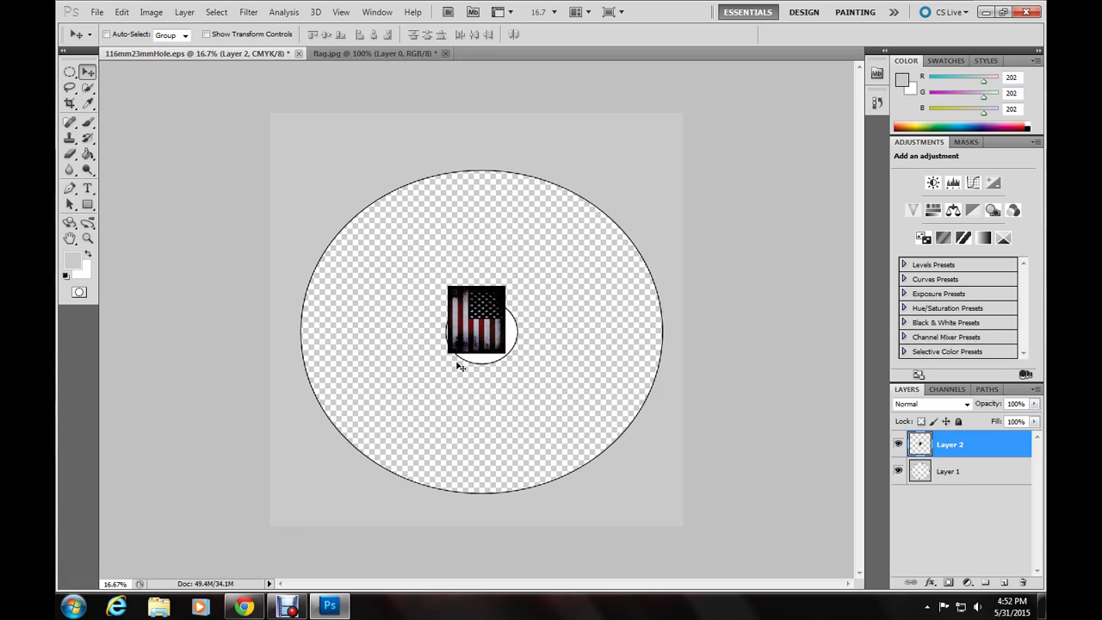
pyautogui.hotkey('ctrl', 't')
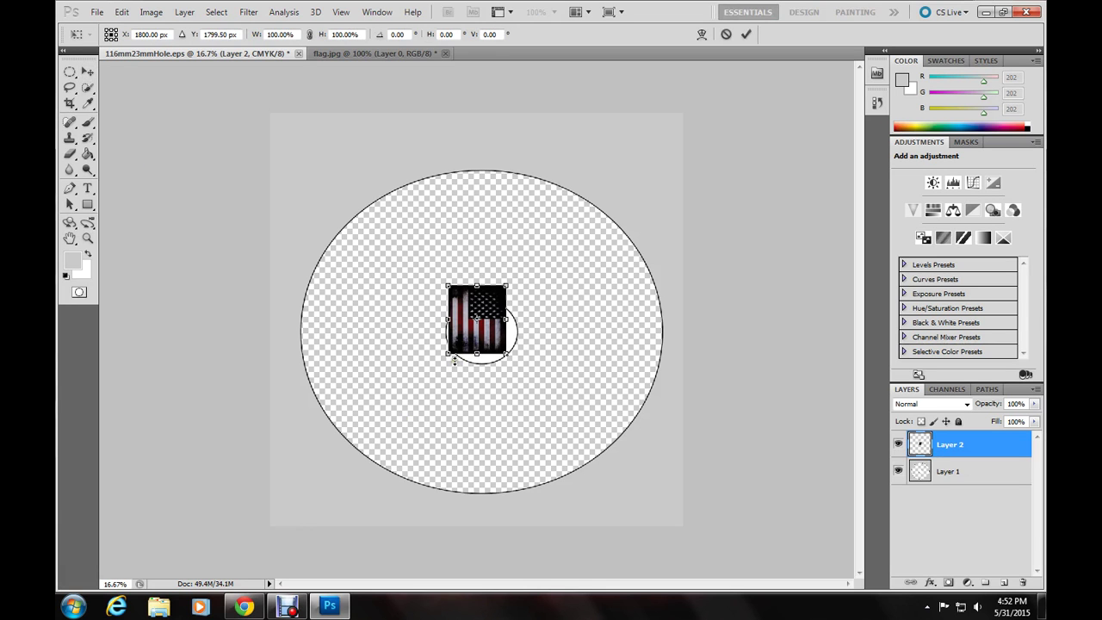
pyautogui.moveTo(477, 359); pyautogui.dragTo(483, 501)
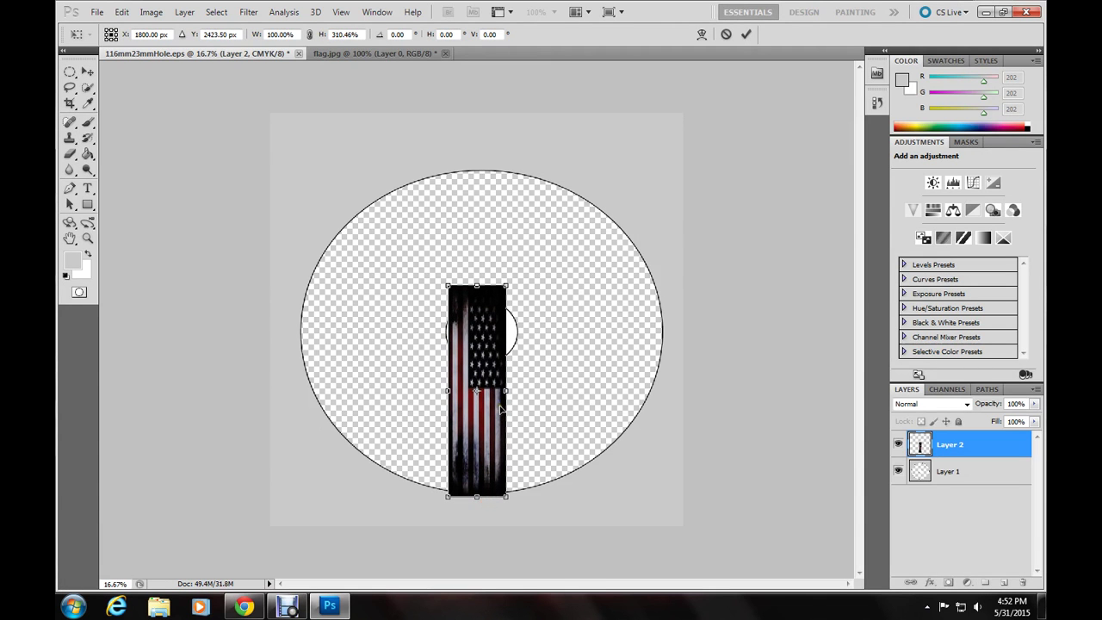
pyautogui.moveTo(507, 393); pyautogui.dragTo(667, 383)
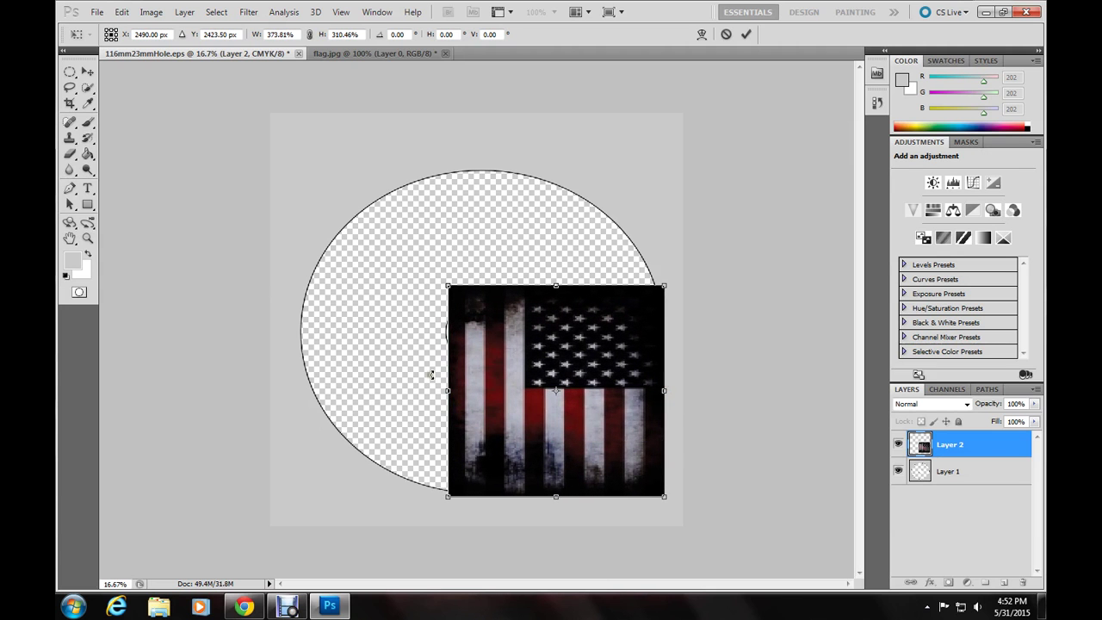
pyautogui.moveTo(447, 384); pyautogui.dragTo(294, 379)
# - Pull the flag up to the disc's top, fine-tune its edges, and apply the transform
pyautogui.moveTo(479, 287); pyautogui.dragTo(489, 173)
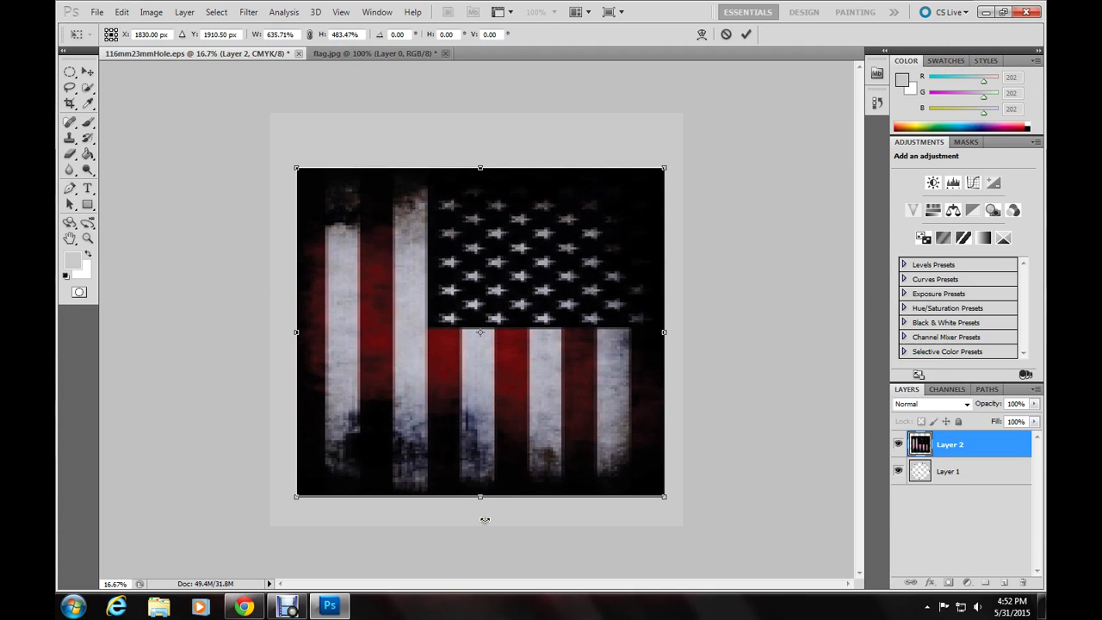
pyautogui.moveTo(480, 497)
pyautogui.mouseDown()
pyautogui.moveTo(483, 443)
pyautogui.moveTo(481, 497)
pyautogui.mouseUp()
pyautogui.moveTo(663, 345); pyautogui.dragTo(663, 339)
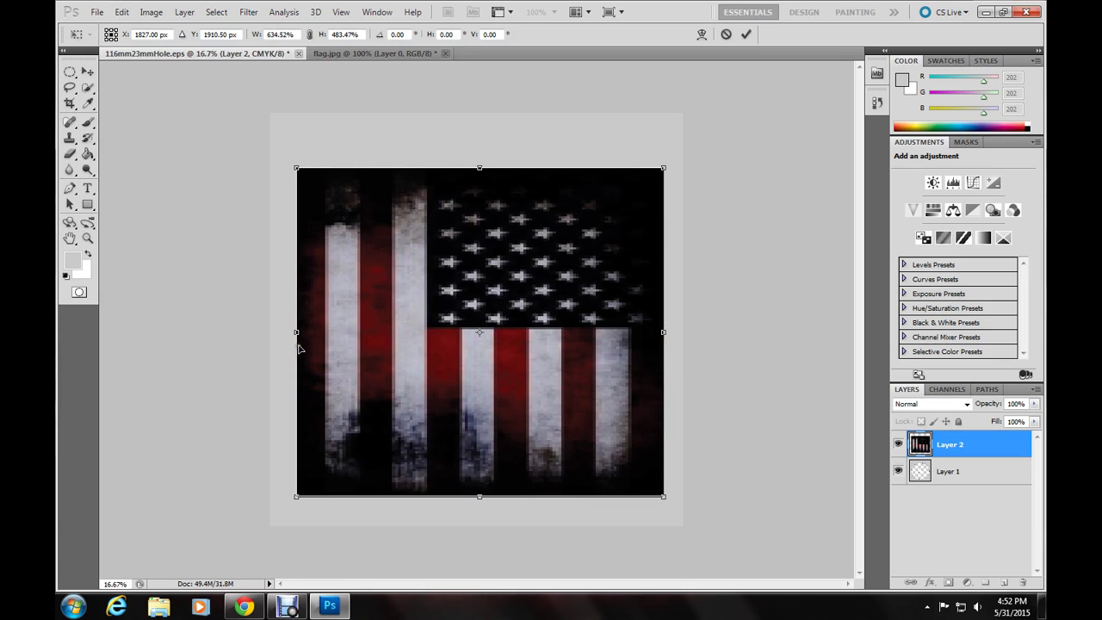
pyautogui.moveTo(300, 332)
pyautogui.mouseDown()
pyautogui.moveTo(287, 333)
pyautogui.moveTo(305, 332)
pyautogui.mouseUp()
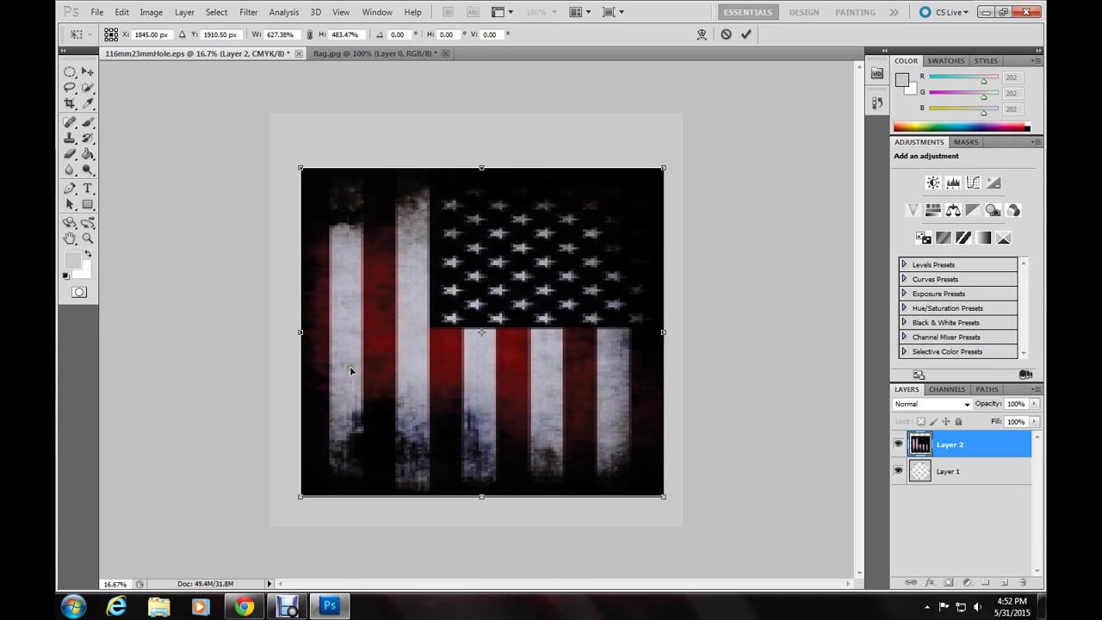
pyautogui.click(87, 71)
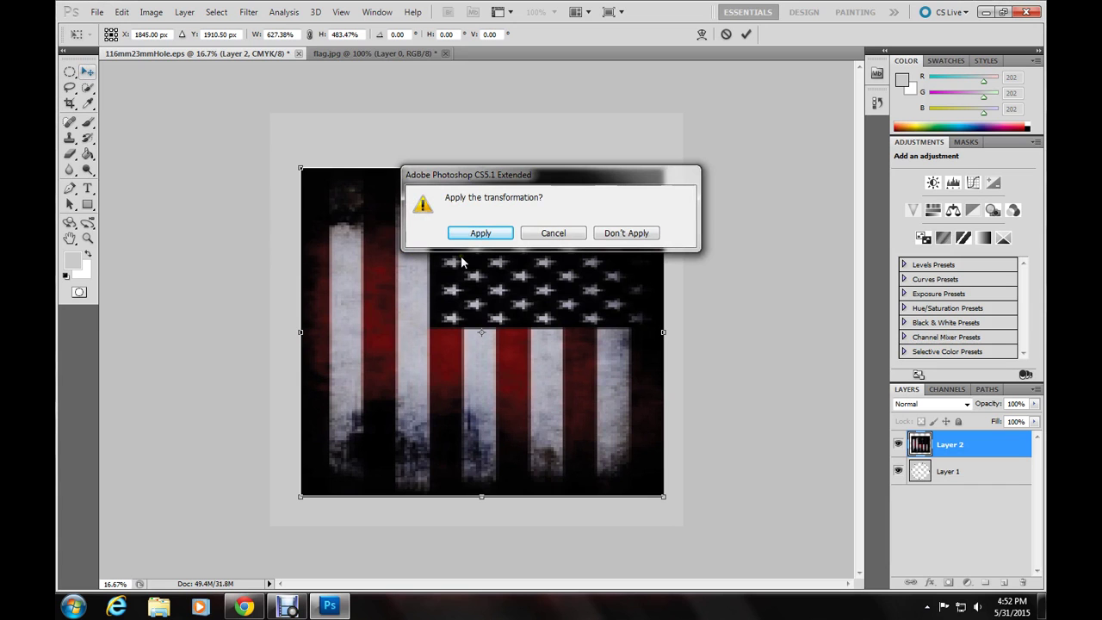
pyautogui.click(479, 234)
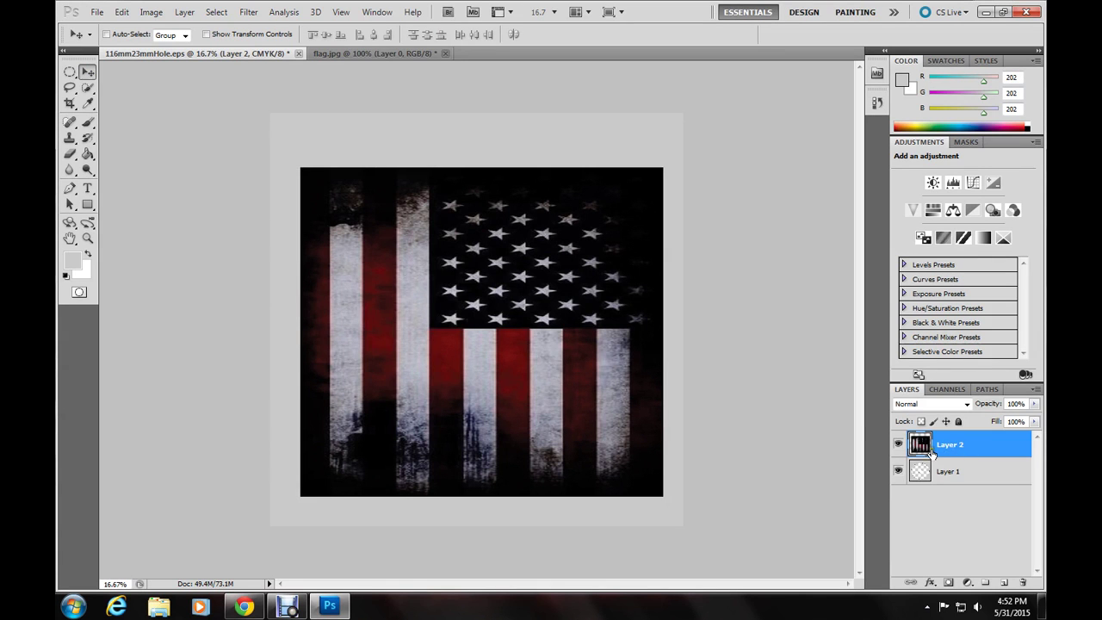
# - Drag Layer 2 beneath Layer 1 in the Layers panel and pick the Type tool
pyautogui.moveTo(987, 451); pyautogui.dragTo(991, 489)
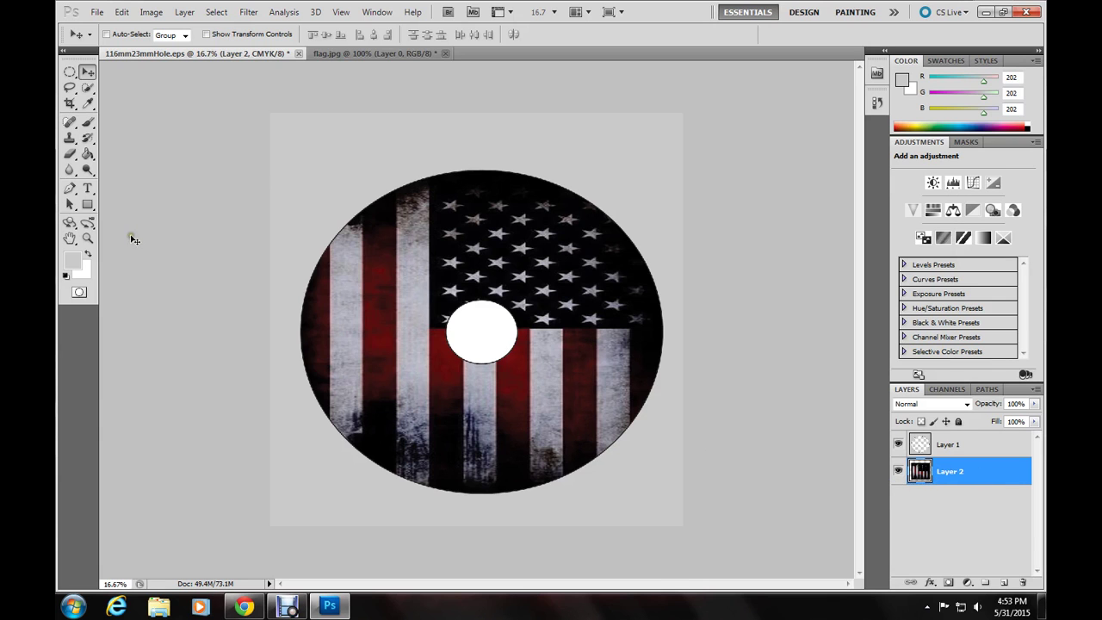
pyautogui.click(87, 189)
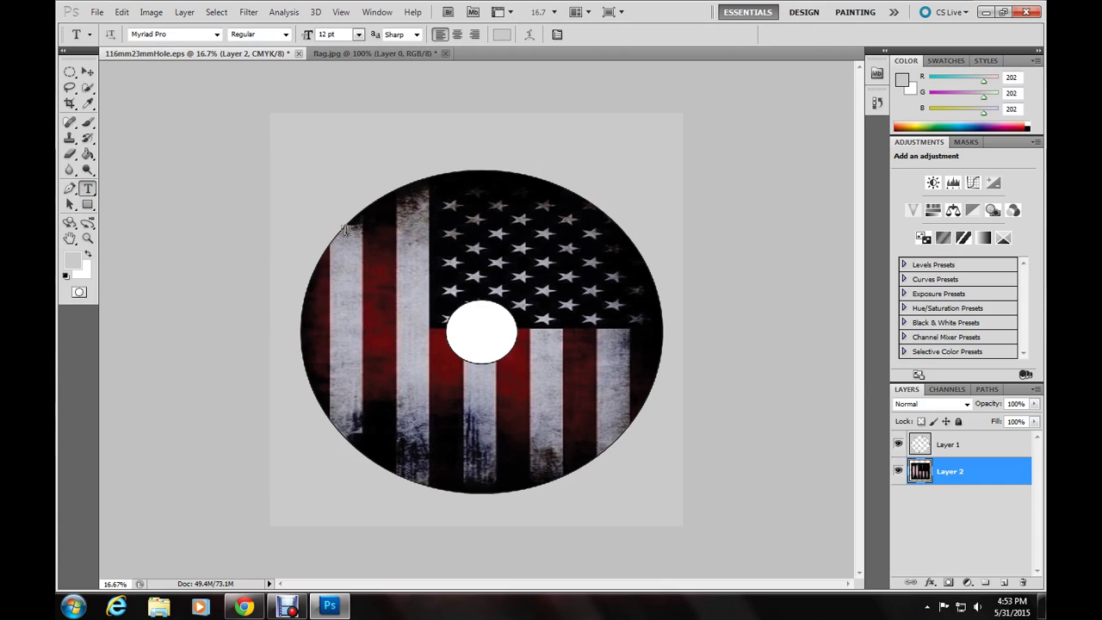
# - Draw a text box on the upper disc reading 'THIS IS A TEST', commit it, and nudge it into place
pyautogui.moveTo(371, 219); pyautogui.dragTo(612, 271)
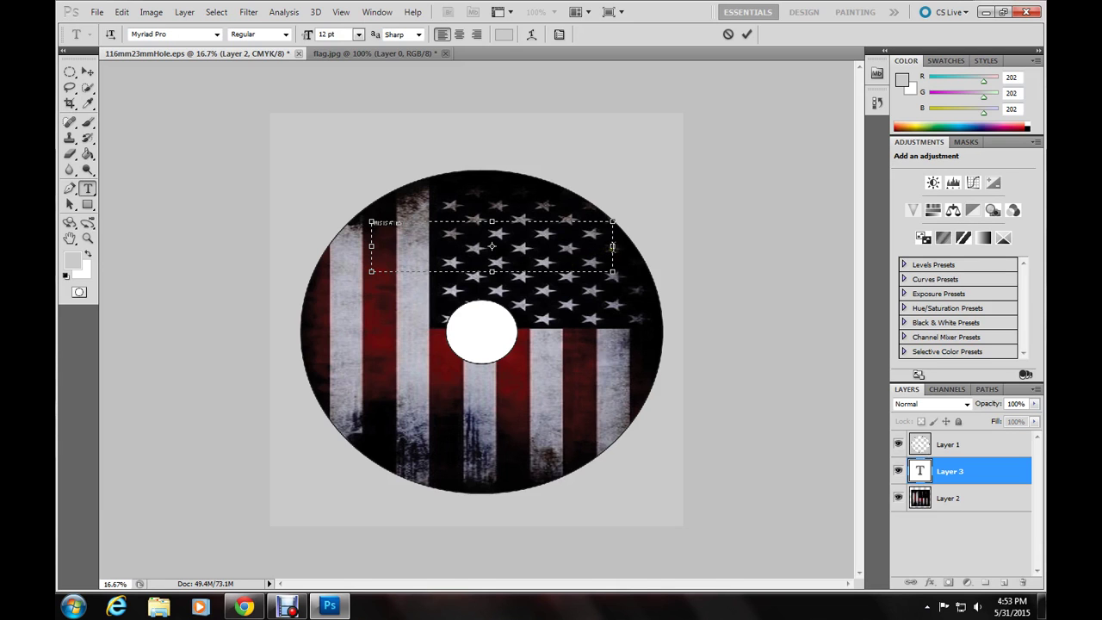
pyautogui.moveTo(612, 246); pyautogui.dragTo(439, 230)
pyautogui.moveTo(403, 270); pyautogui.dragTo(404, 231)
pyautogui.click(87, 71)
pyautogui.moveTo(364, 233)
pyautogui.mouseDown()
pyautogui.moveTo(410, 250)
pyautogui.moveTo(376, 235)
pyautogui.mouseUp()
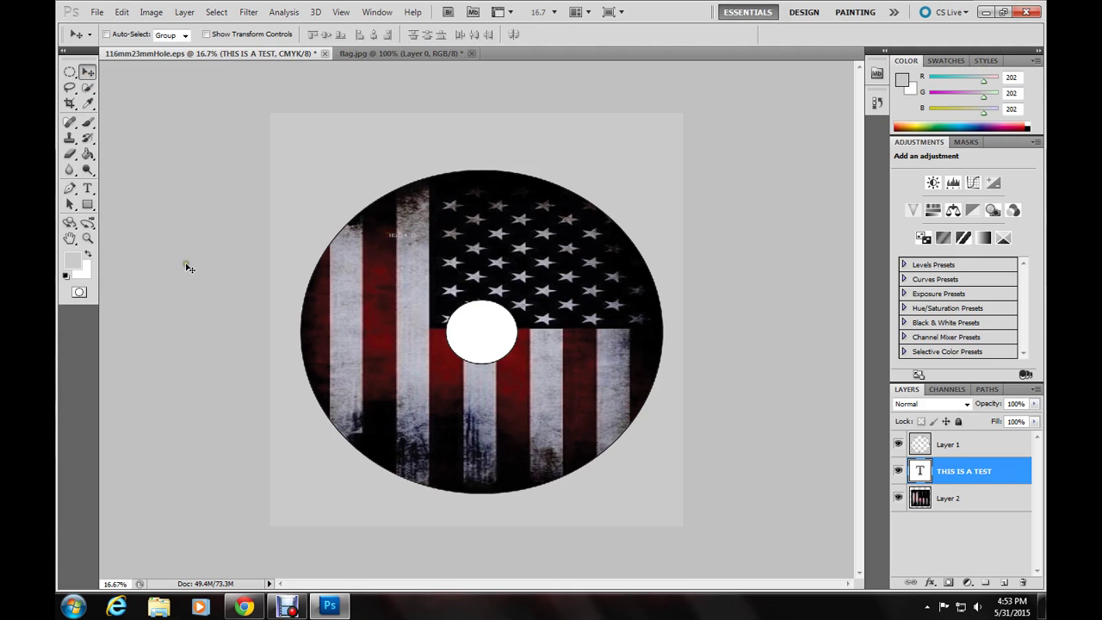
# - Free-transform the THIS IS A TEST text taller and wider, apply it, and nudge it slightly left
pyautogui.hotkey('ctrl', 't')
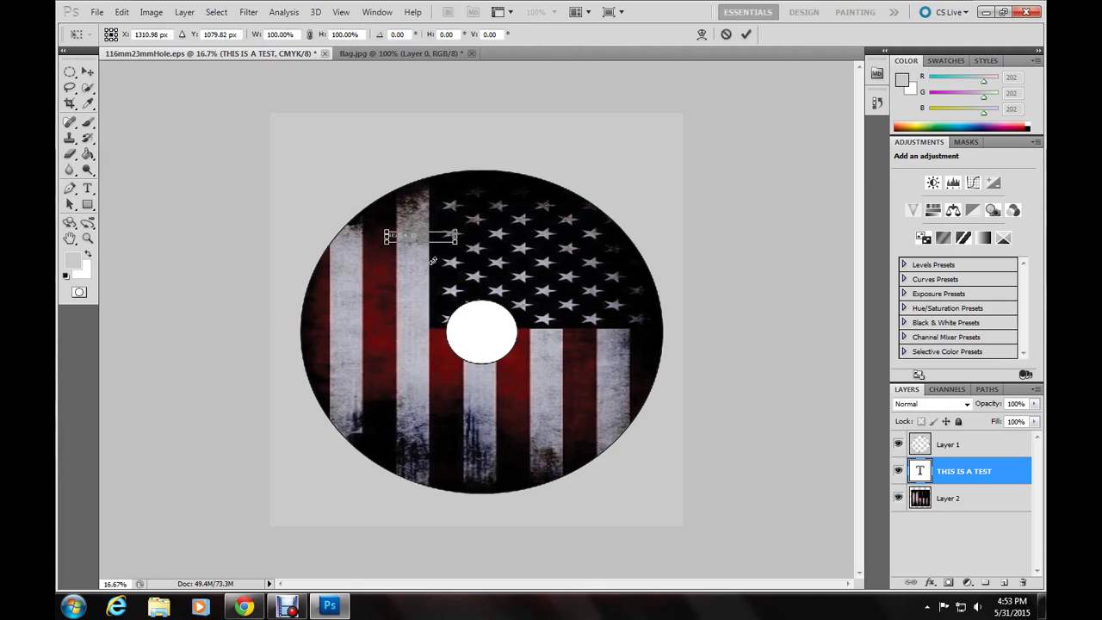
pyautogui.moveTo(414, 246); pyautogui.dragTo(717, 288)
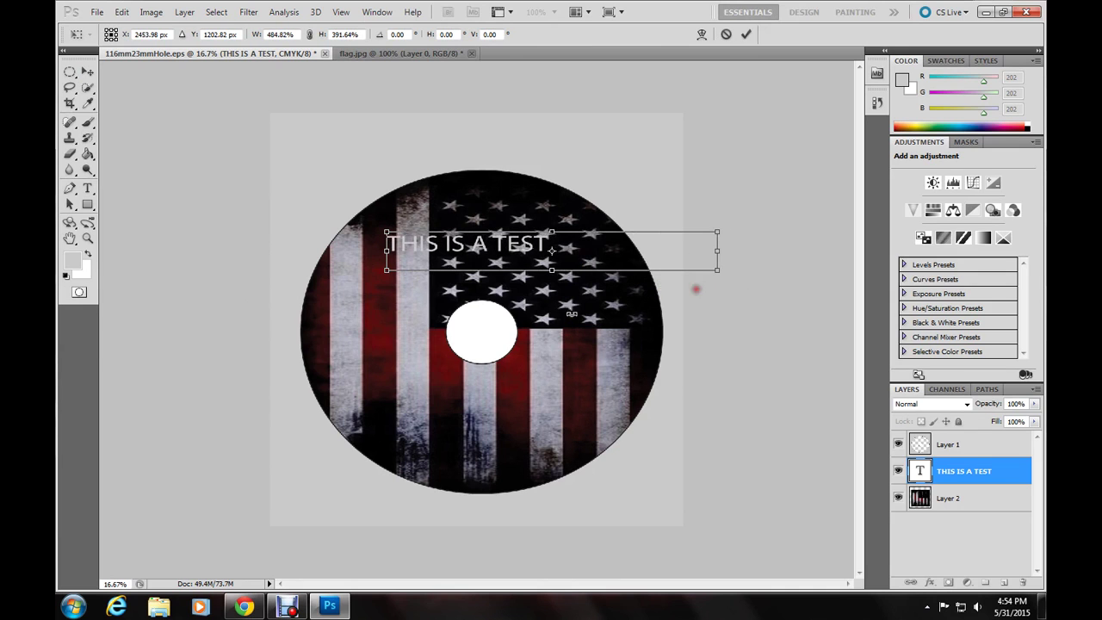
pyautogui.moveTo(554, 273)
pyautogui.mouseDown()
pyautogui.moveTo(563, 310)
pyautogui.moveTo(556, 288)
pyautogui.mouseUp()
pyautogui.moveTo(382, 258); pyautogui.dragTo(362, 259)
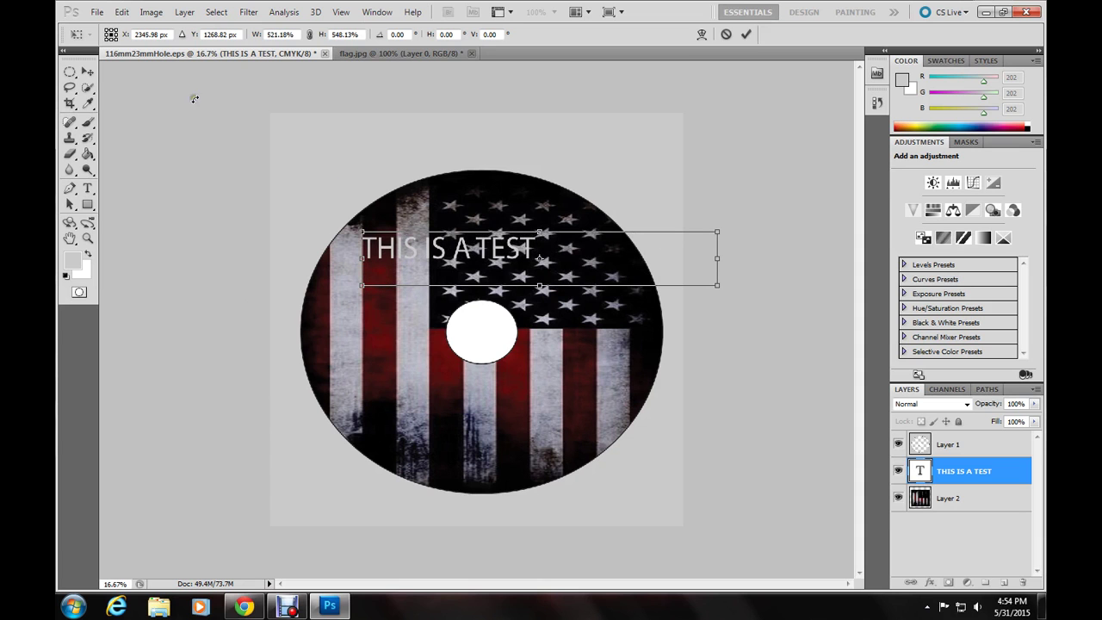
pyautogui.click(87, 71)
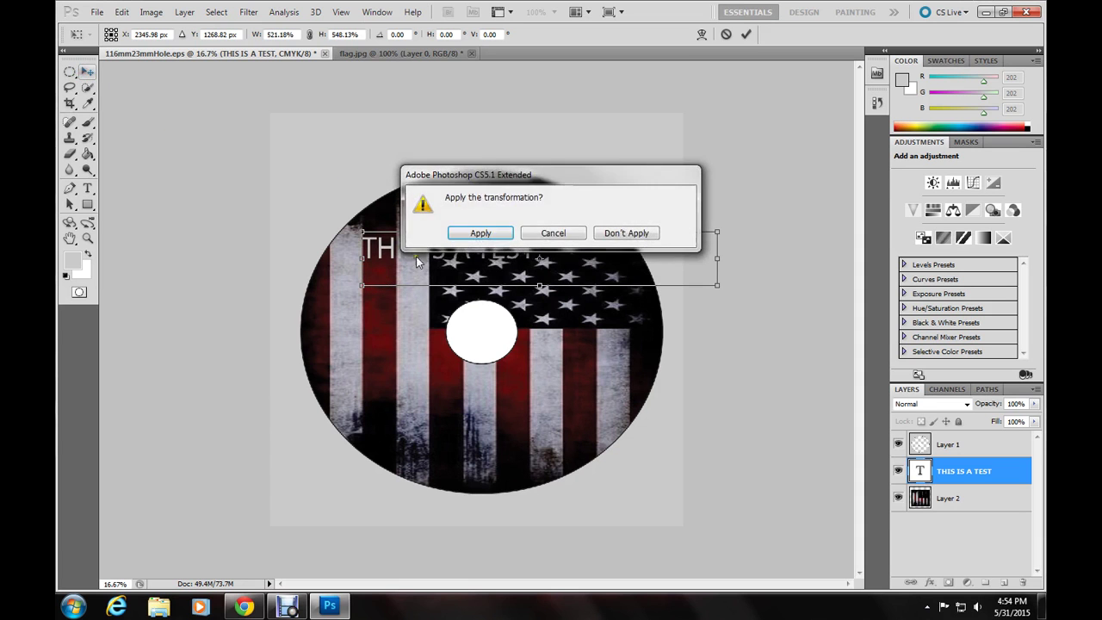
pyautogui.click(459, 239)
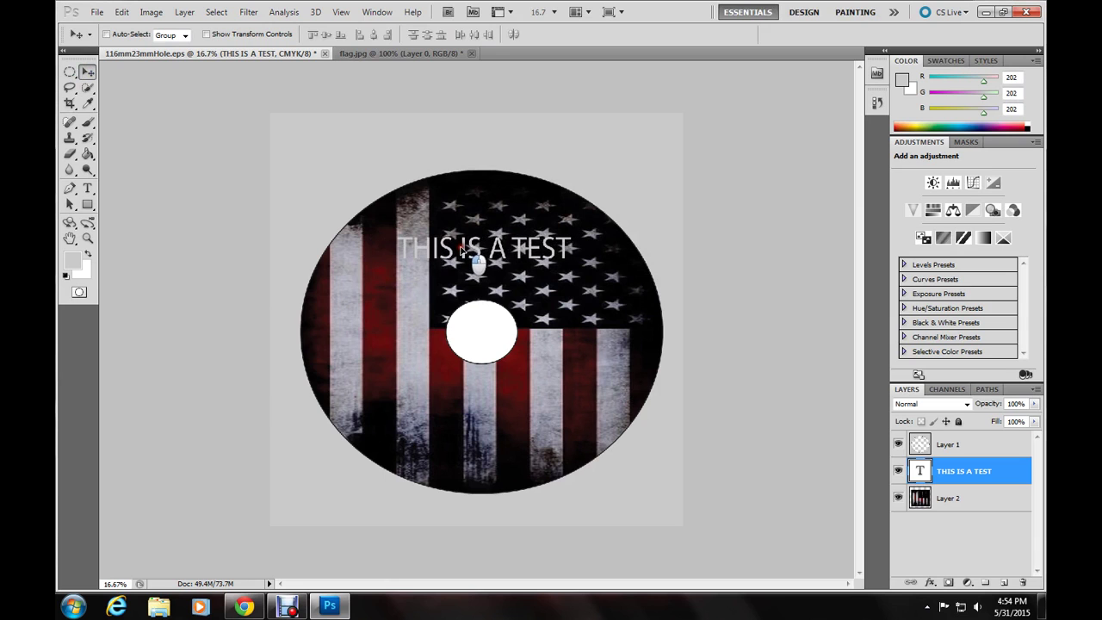
pyautogui.moveTo(460, 248); pyautogui.dragTo(457, 249)
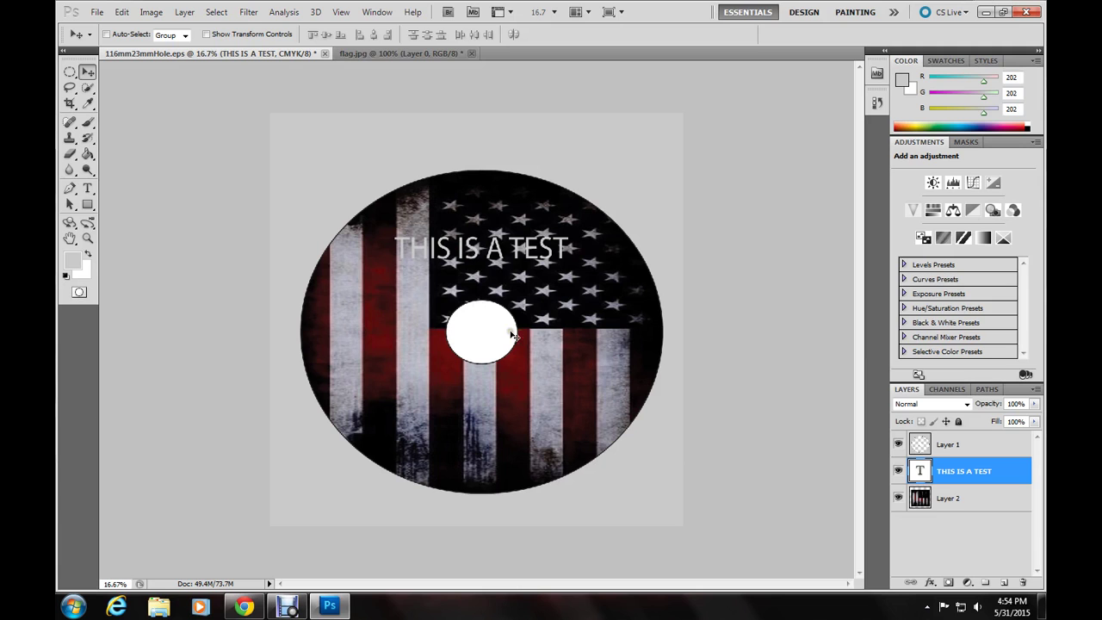
# - Select all the THIS IS A TEST text and recolour it white (#ffffff)
pyautogui.click(87, 188)
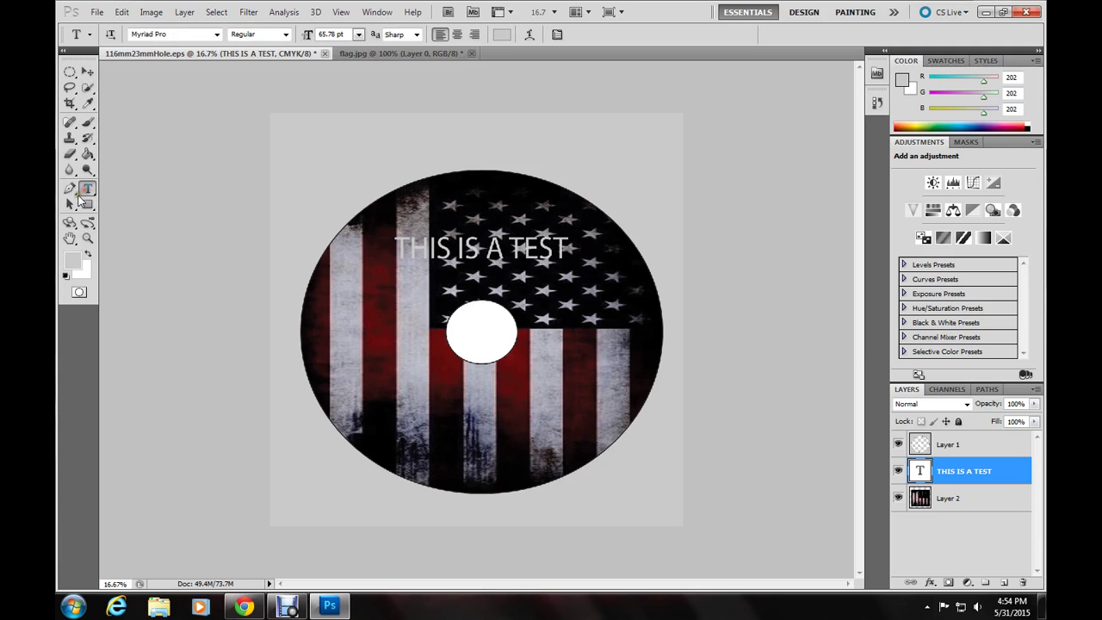
pyautogui.click(514, 251)
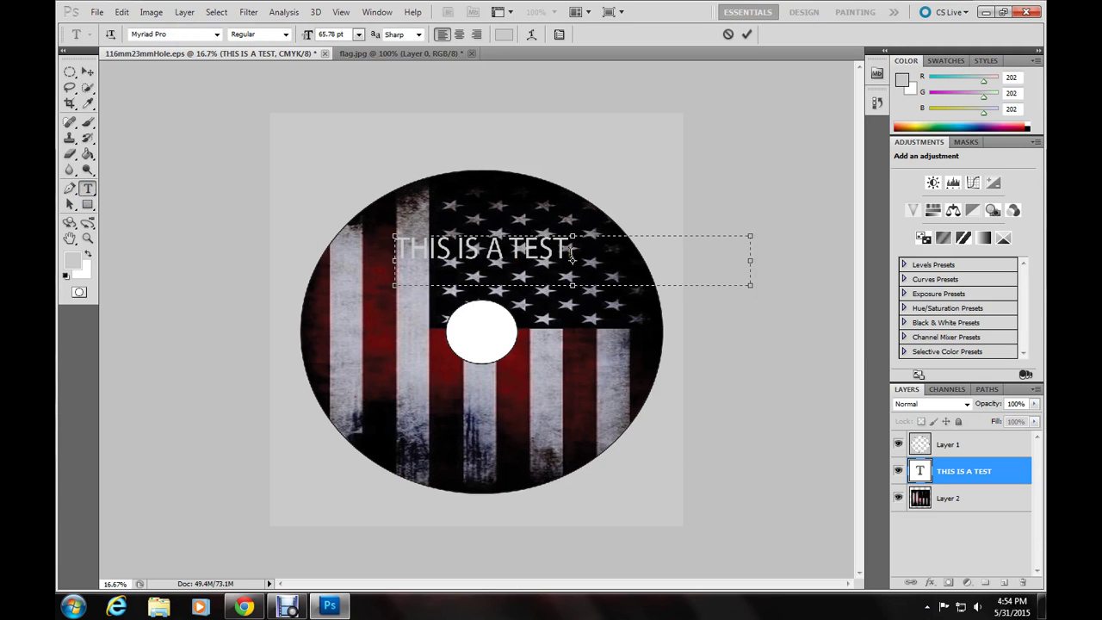
pyautogui.moveTo(590, 263); pyautogui.dragTo(365, 243)
pyautogui.click(73, 258)
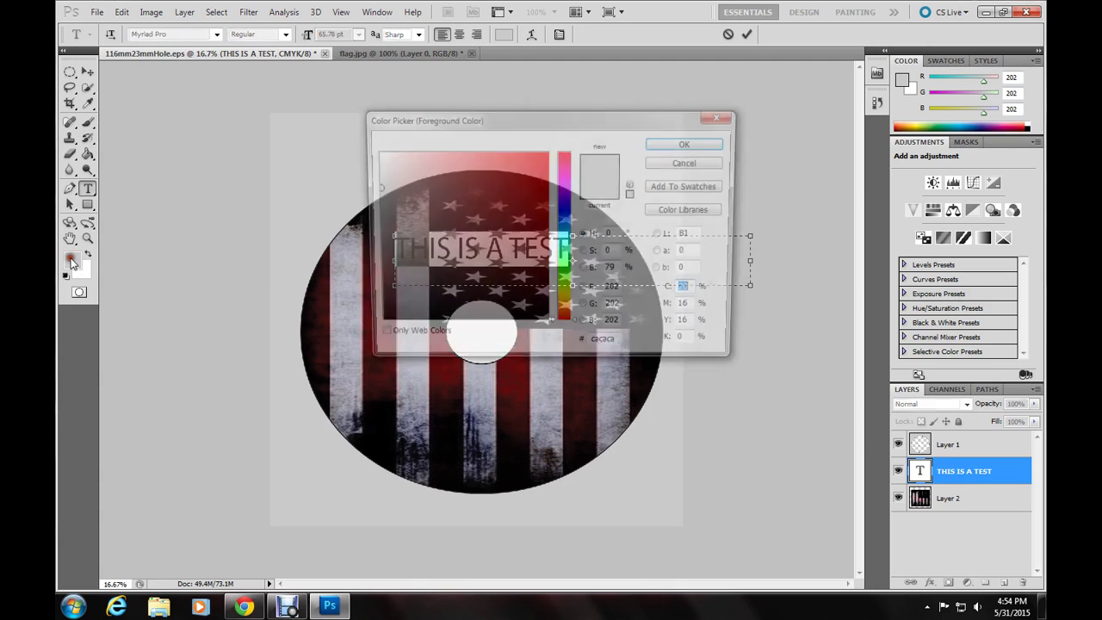
pyautogui.click(398, 241)
pyautogui.click(375, 151)
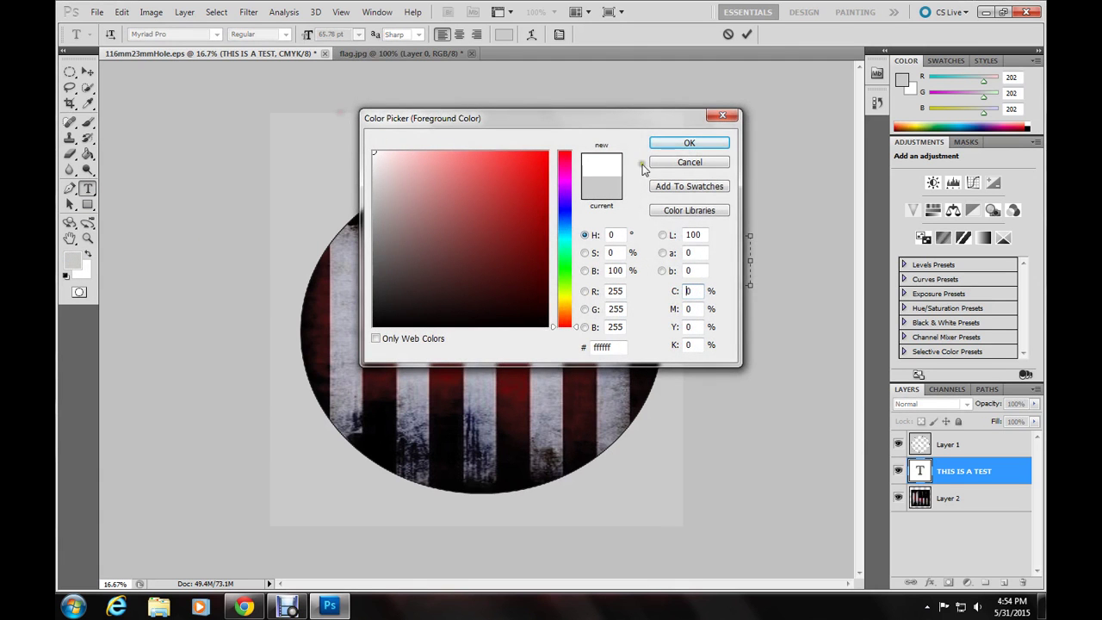
pyautogui.click(689, 143)
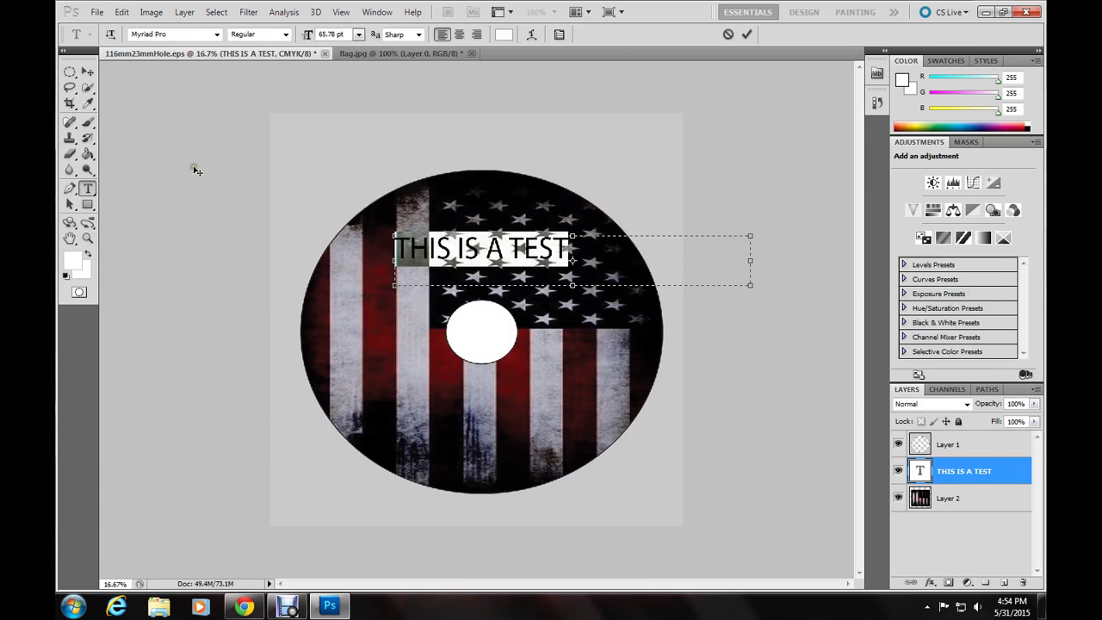
pyautogui.click(89, 87)
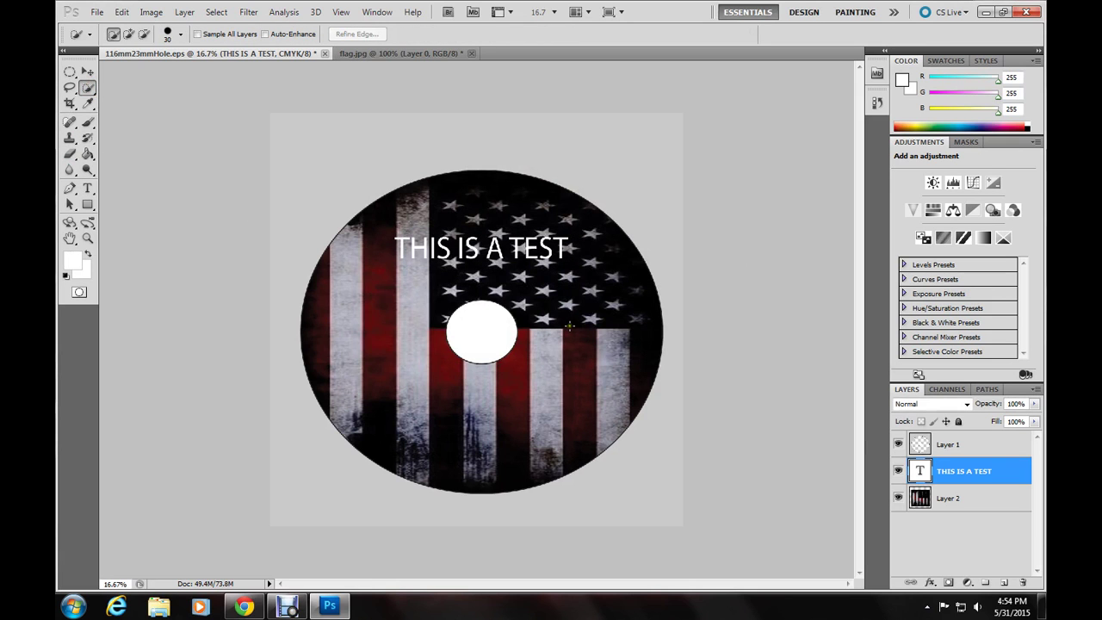
# - Open the text layer's Blending Options and turn on Drop Shadow
pyautogui.rightClick(971, 480)
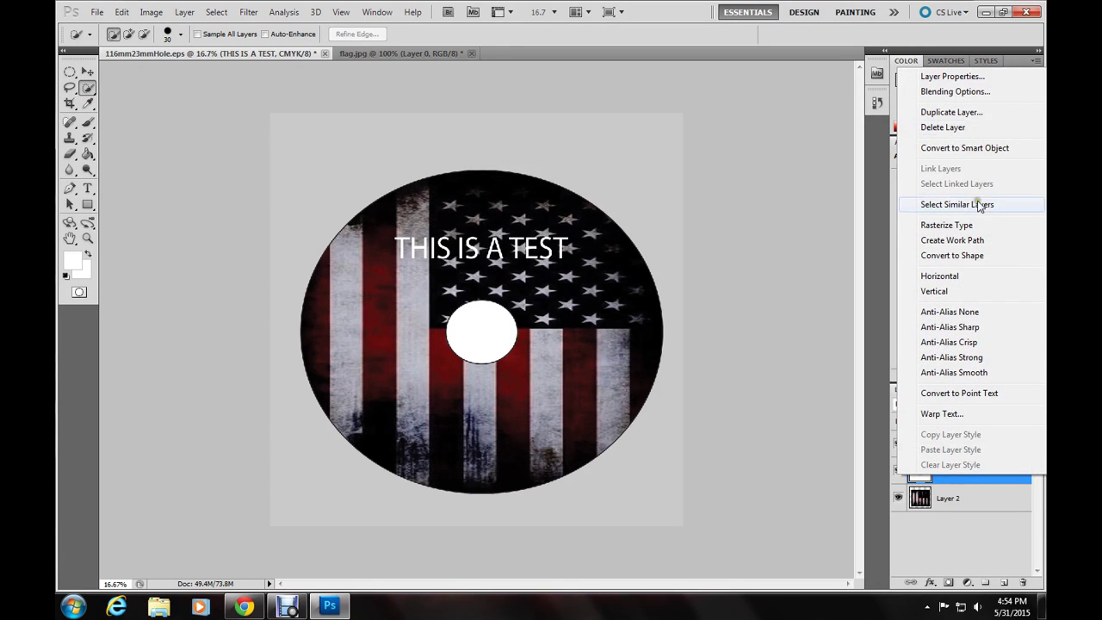
pyautogui.click(954, 91)
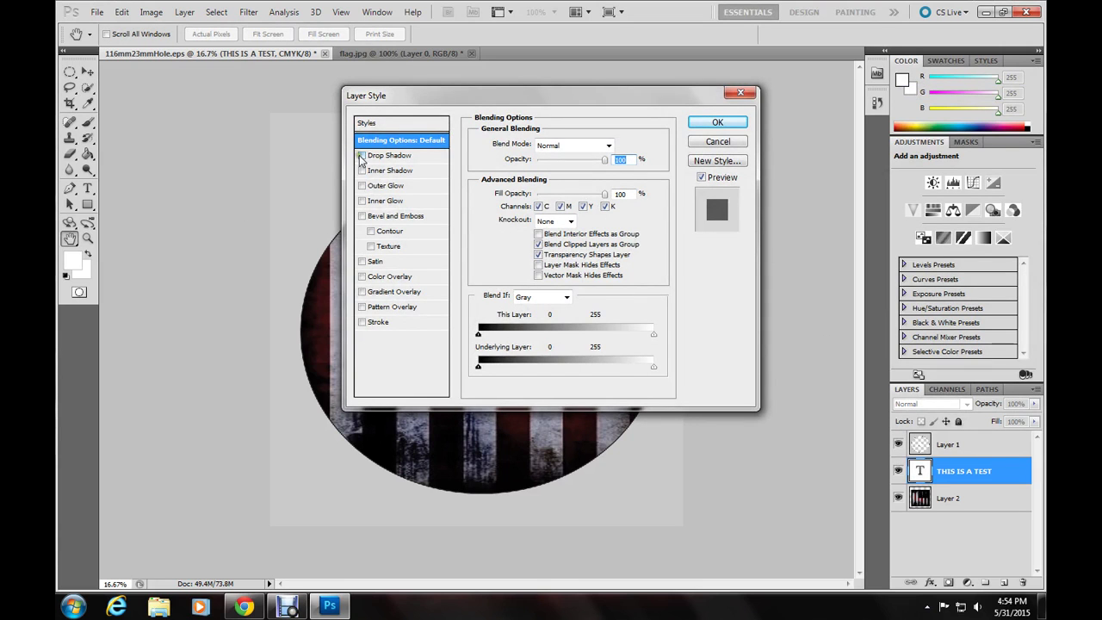
pyautogui.click(361, 156)
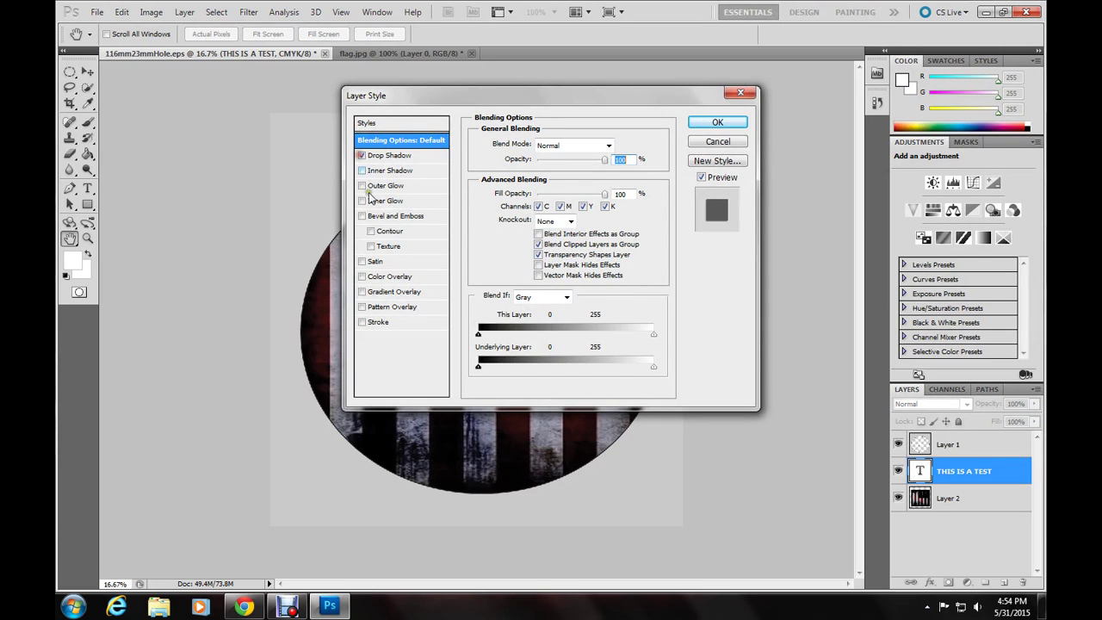
# - Add a 21 px black outside Stroke to the text and confirm the layer style
pyautogui.click(363, 322)
pyautogui.click(380, 324)
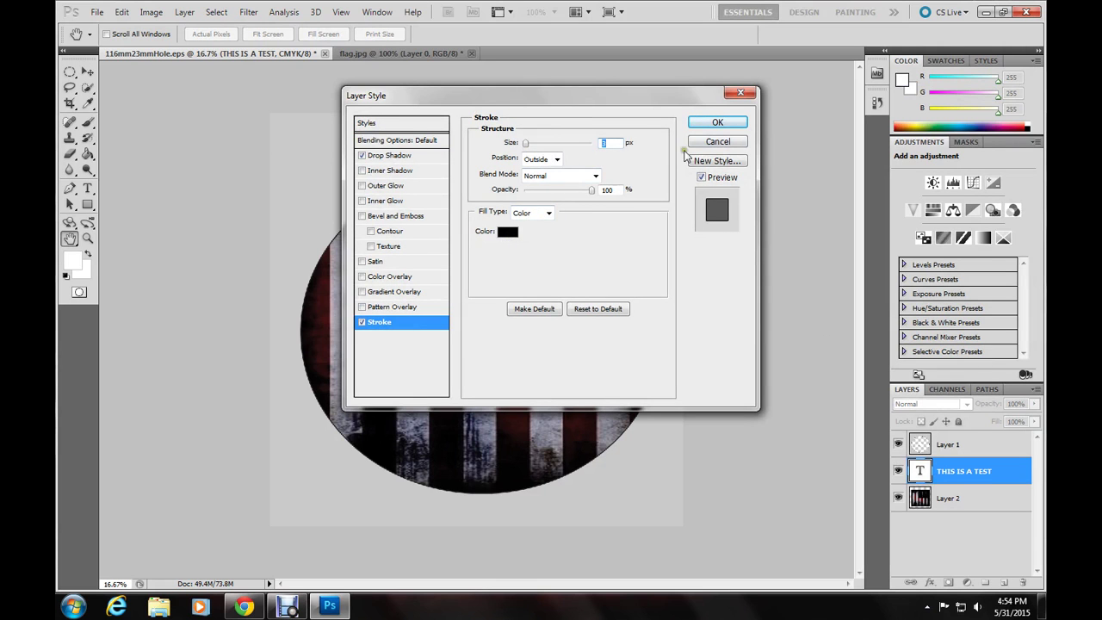
pyautogui.moveTo(677, 96); pyautogui.dragTo(965, 130)
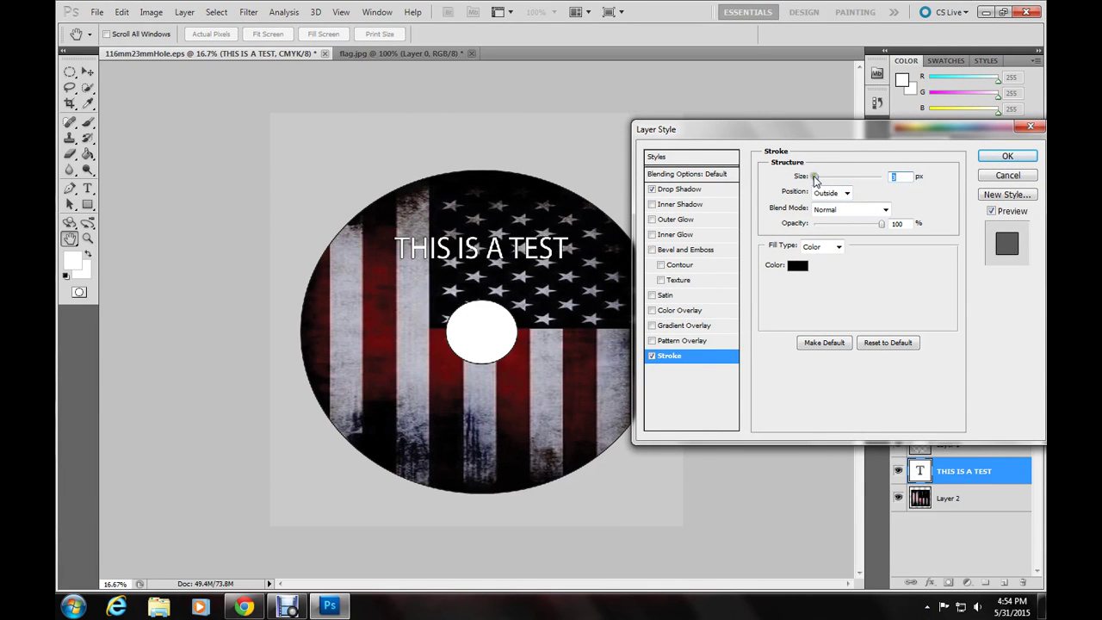
pyautogui.moveTo(818, 176)
pyautogui.mouseDown()
pyautogui.moveTo(842, 184)
pyautogui.moveTo(827, 189)
pyautogui.mouseUp()
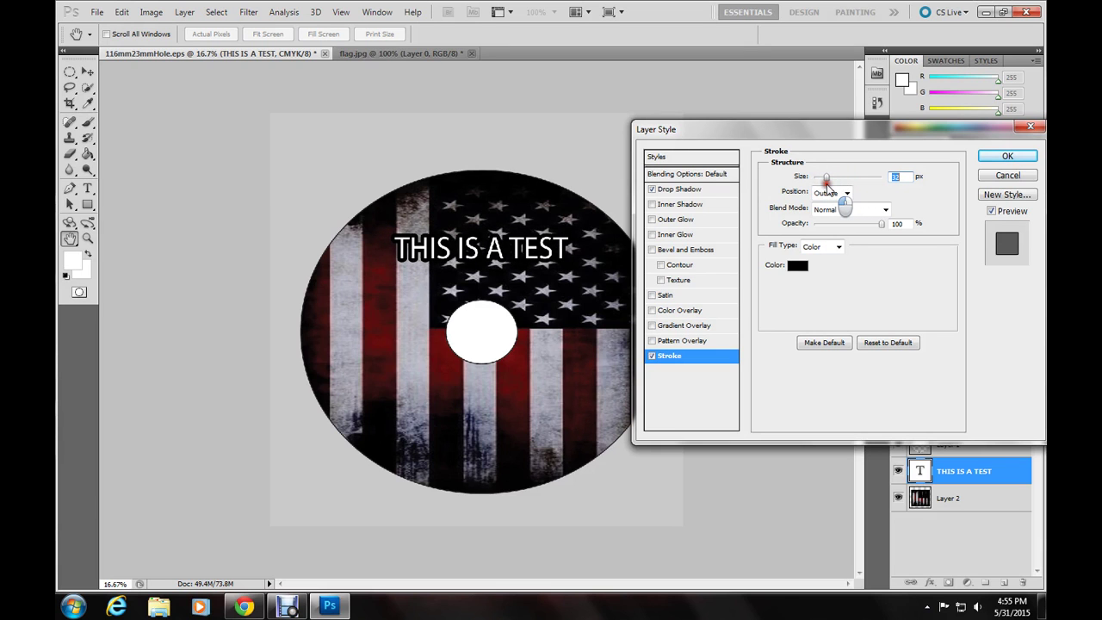
pyautogui.moveTo(827, 189); pyautogui.dragTo(824, 189)
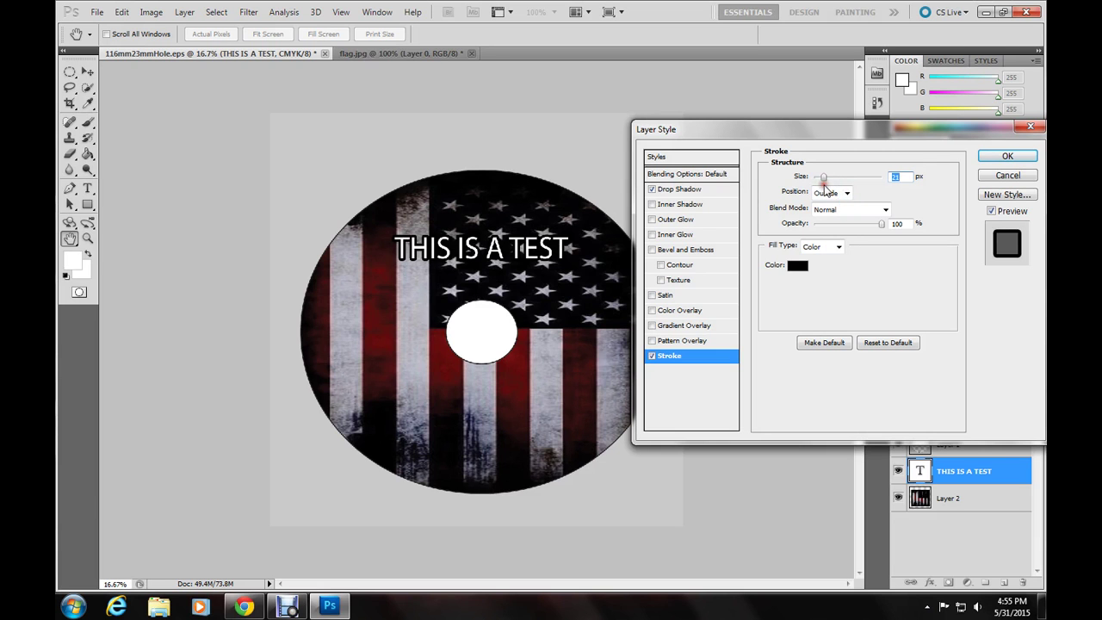
pyautogui.click(1007, 156)
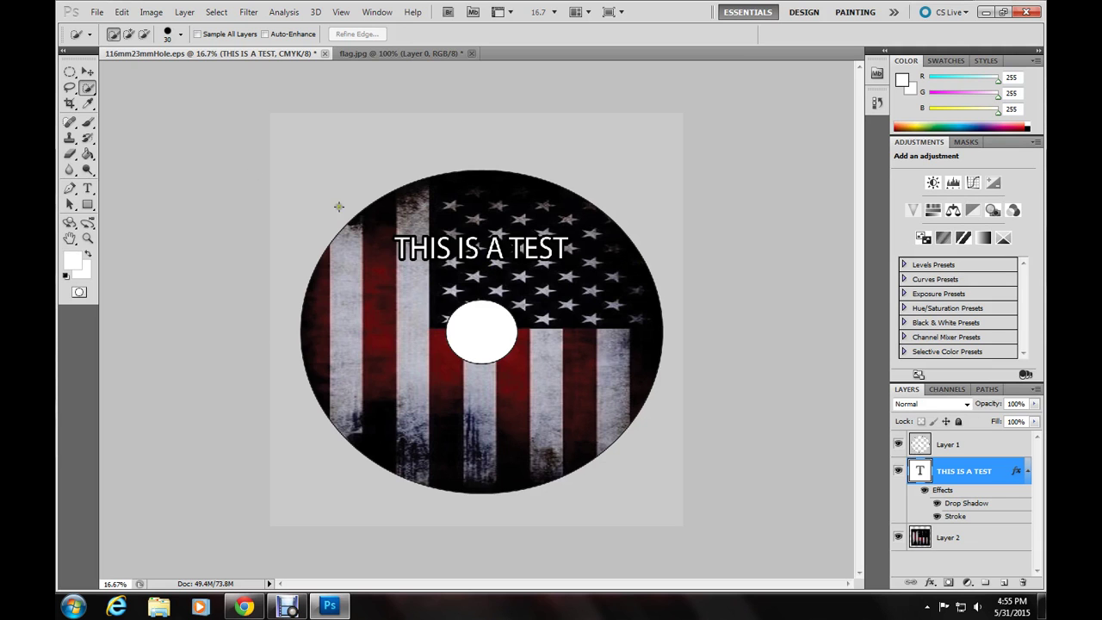
# - Nudge the text slightly lower, then choose Save As with Photoshop PSD format
pyautogui.click(87, 71)
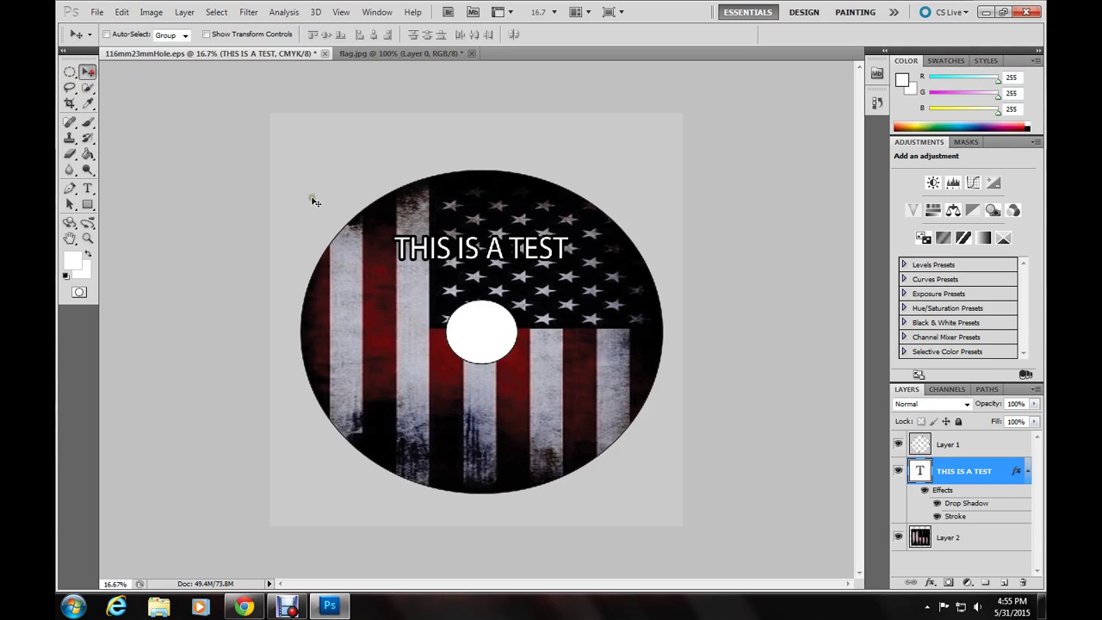
pyautogui.moveTo(475, 249); pyautogui.dragTo(476, 254)
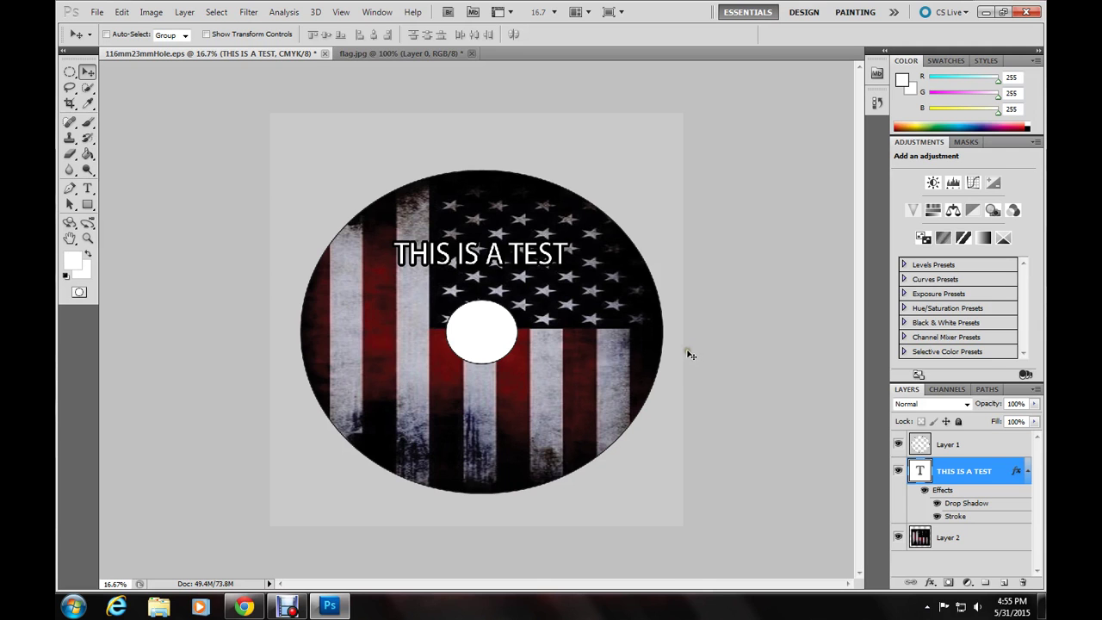
pyautogui.click(95, 12)
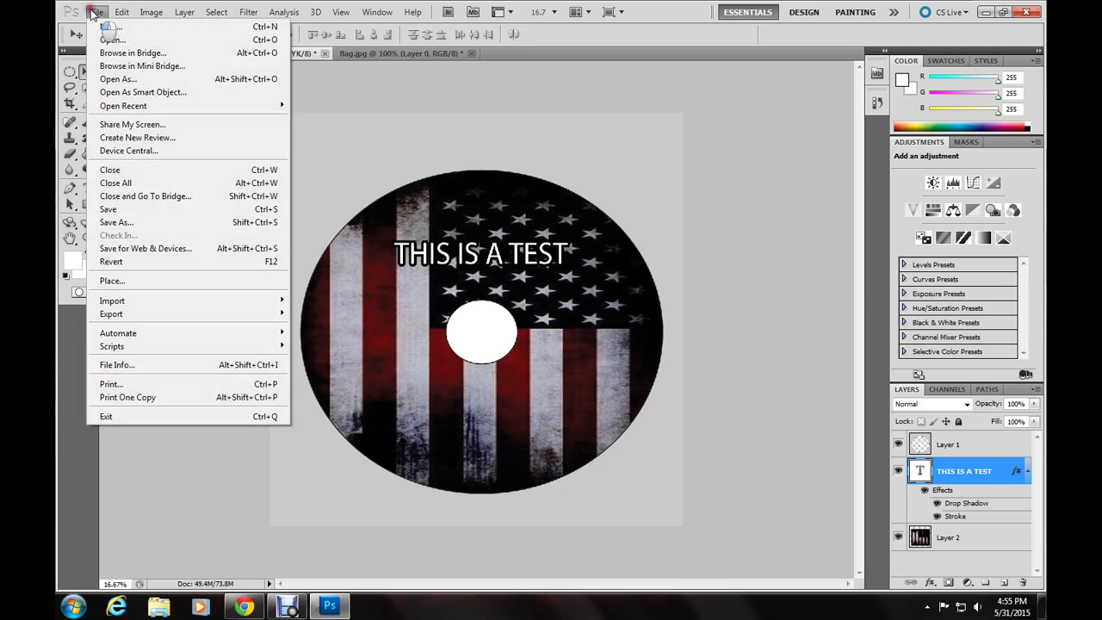
pyautogui.click(132, 221)
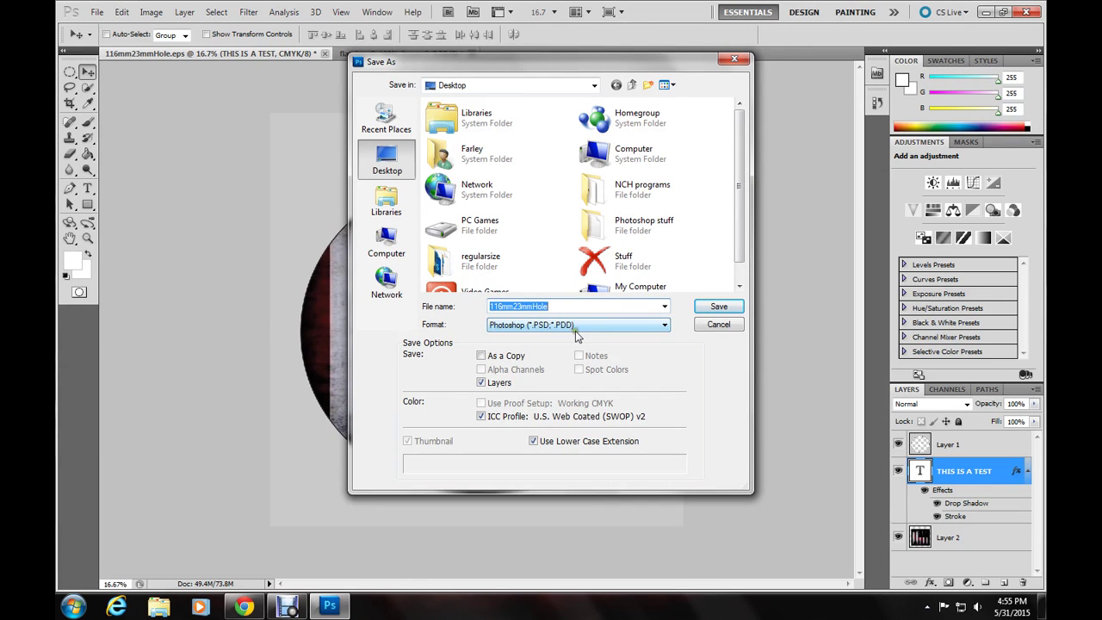
pyautogui.click(665, 328)
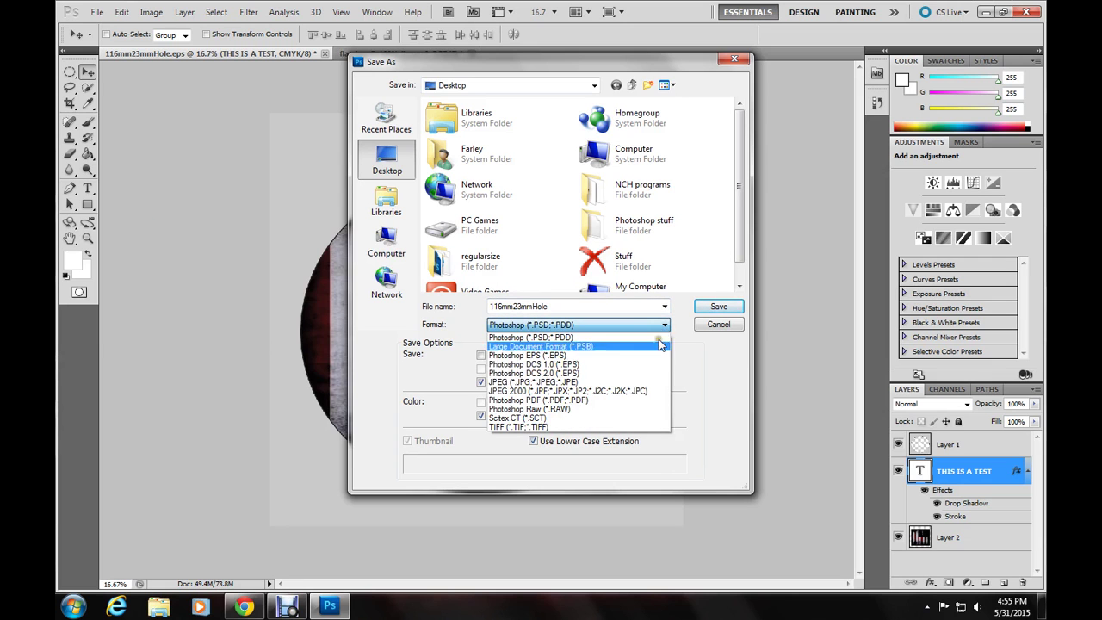
pyautogui.click(691, 355)
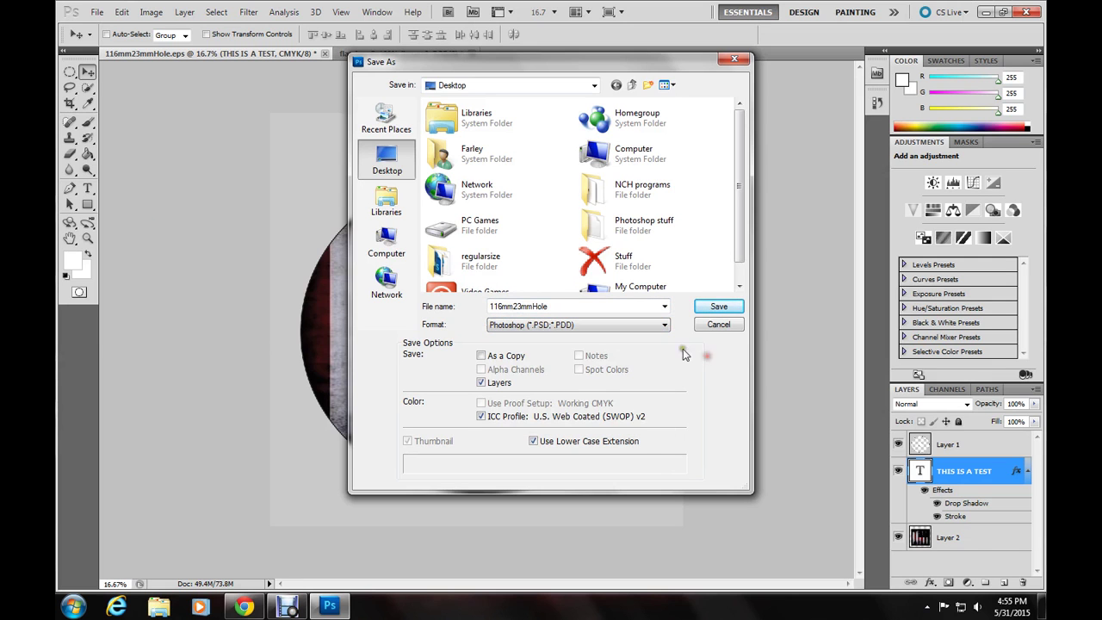
# - Save the file as 'label 1', accepting Maximize Compatibility, and check it on the desktop
pyautogui.doubleClick(559, 305)
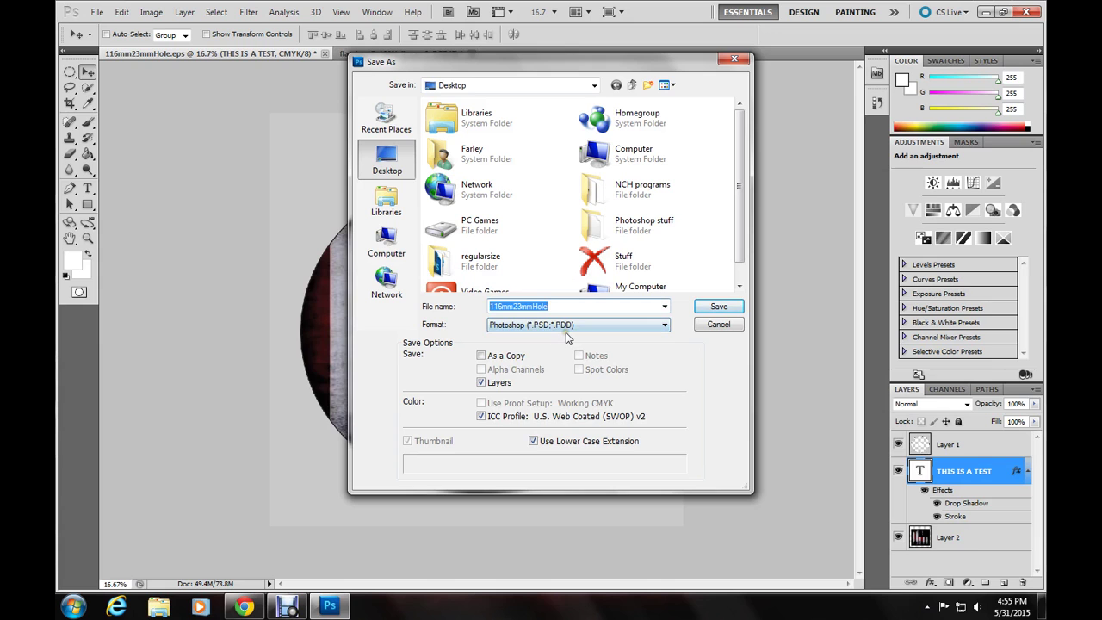
pyautogui.write('LA')
pyautogui.press('BackSpace')
pyautogui.press('BackSpace')
pyautogui.press('BackSpace')
pyautogui.press('BackSpace')
pyautogui.write('label 1')
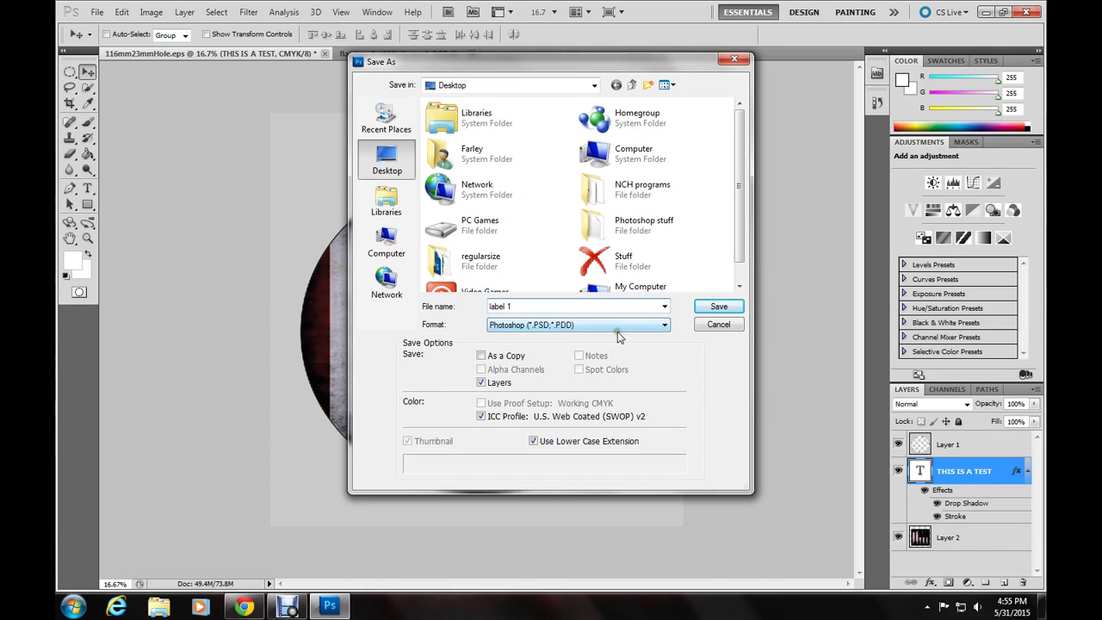
pyautogui.click(714, 307)
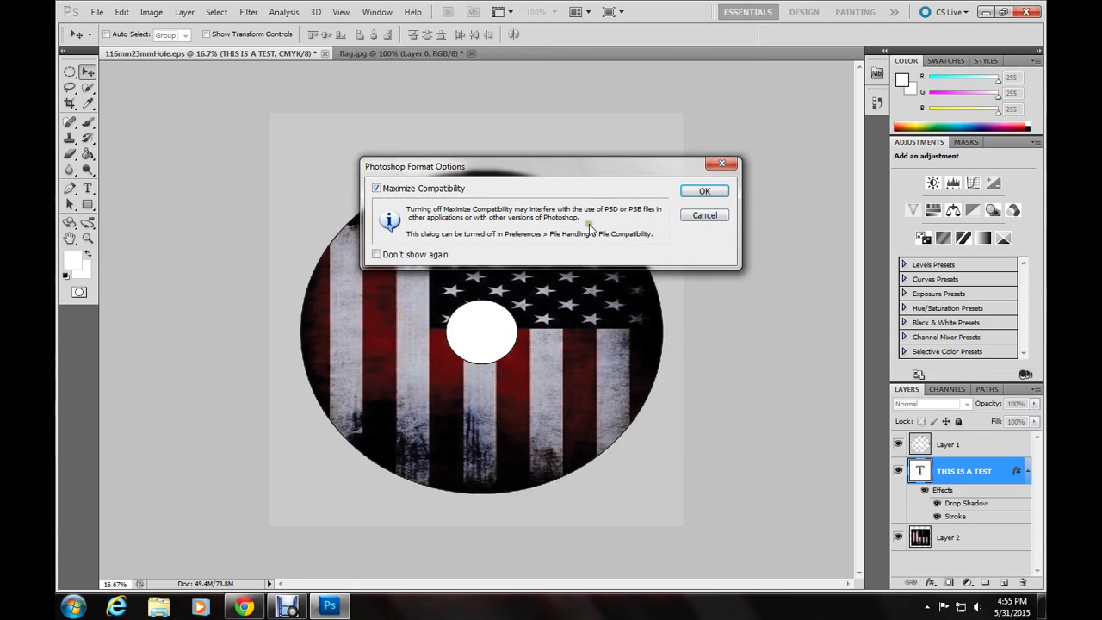
pyautogui.click(376, 255)
pyautogui.click(708, 191)
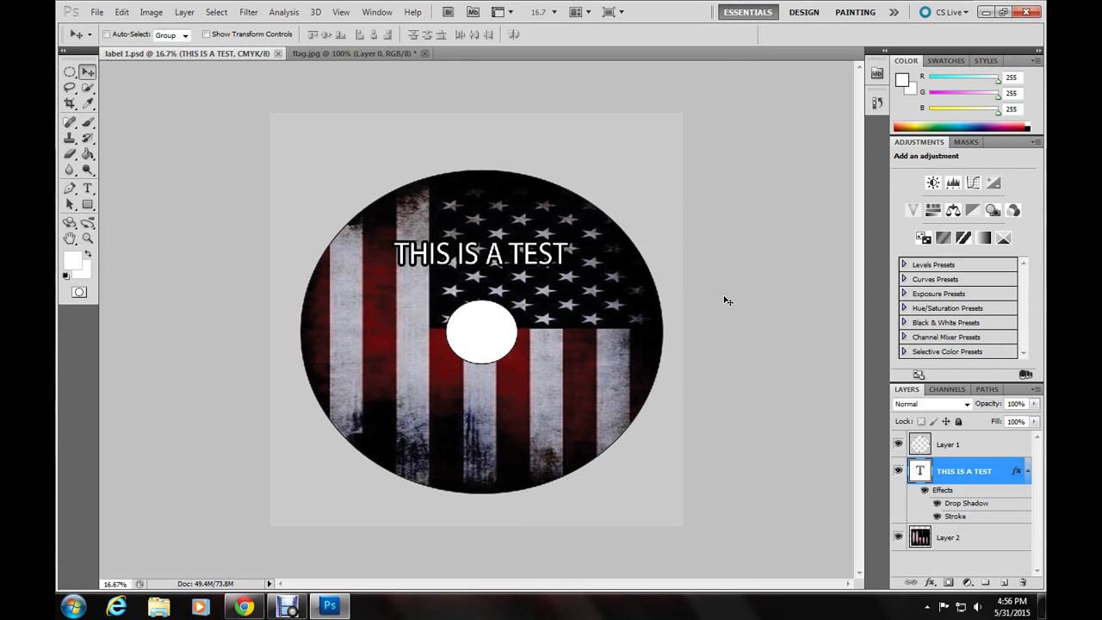
pyautogui.click(986, 12)
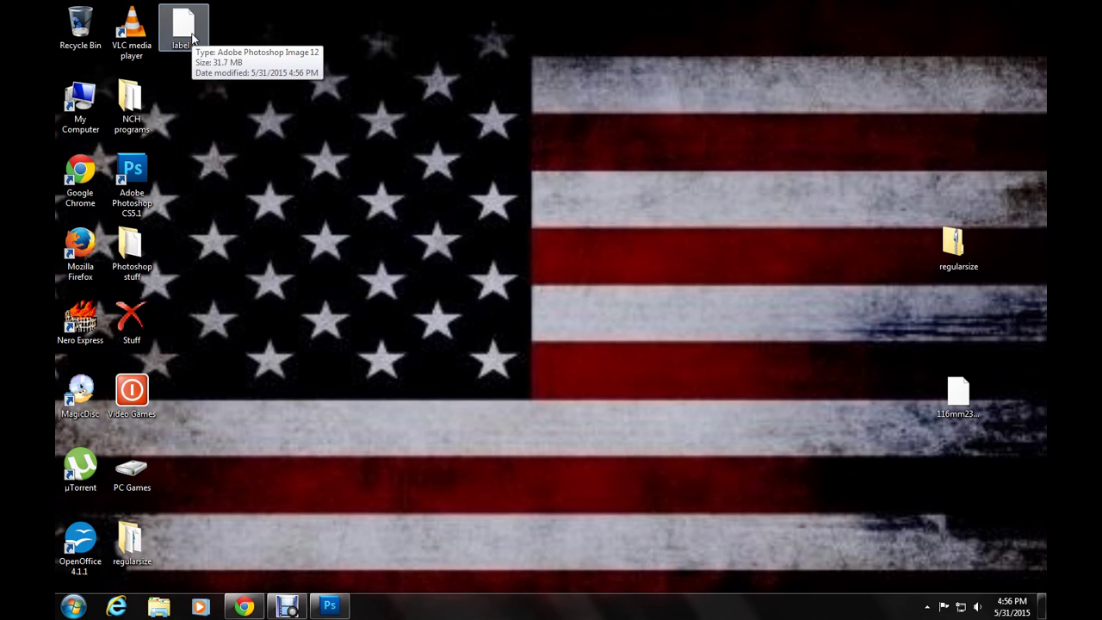
pyautogui.click(329, 606)
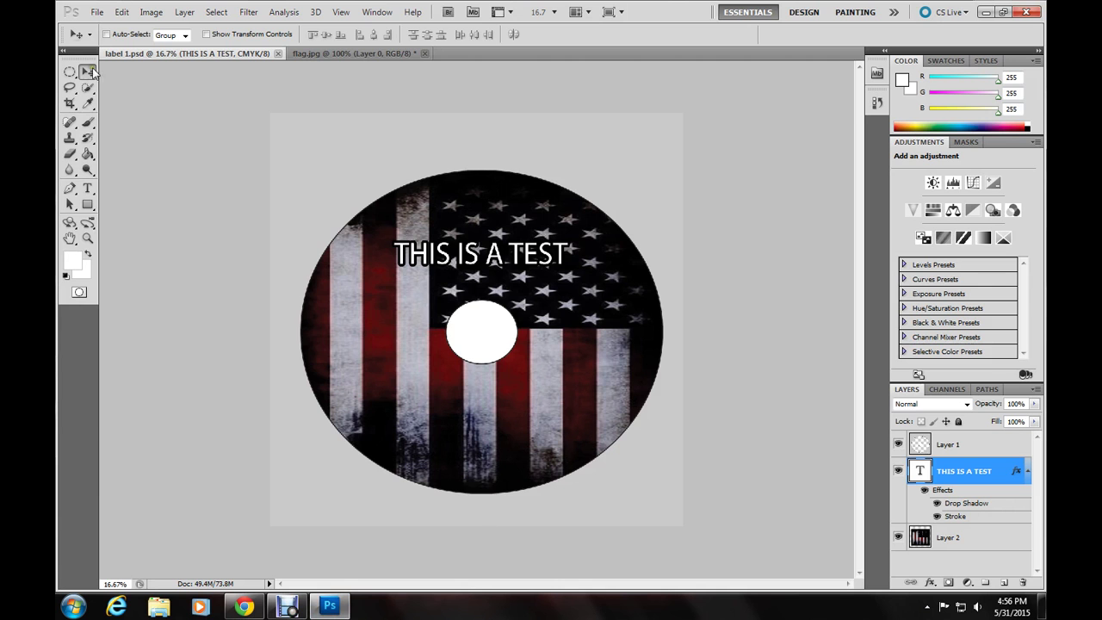
# - Save a copy of label 1 in JPEG format
pyautogui.click(97, 12)
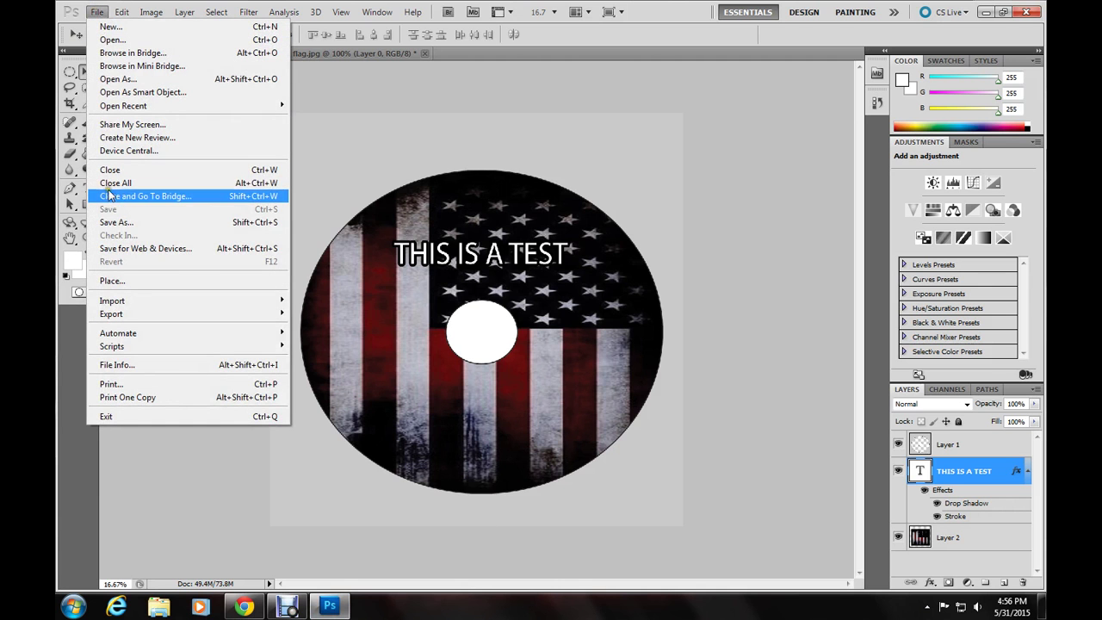
pyautogui.click(115, 223)
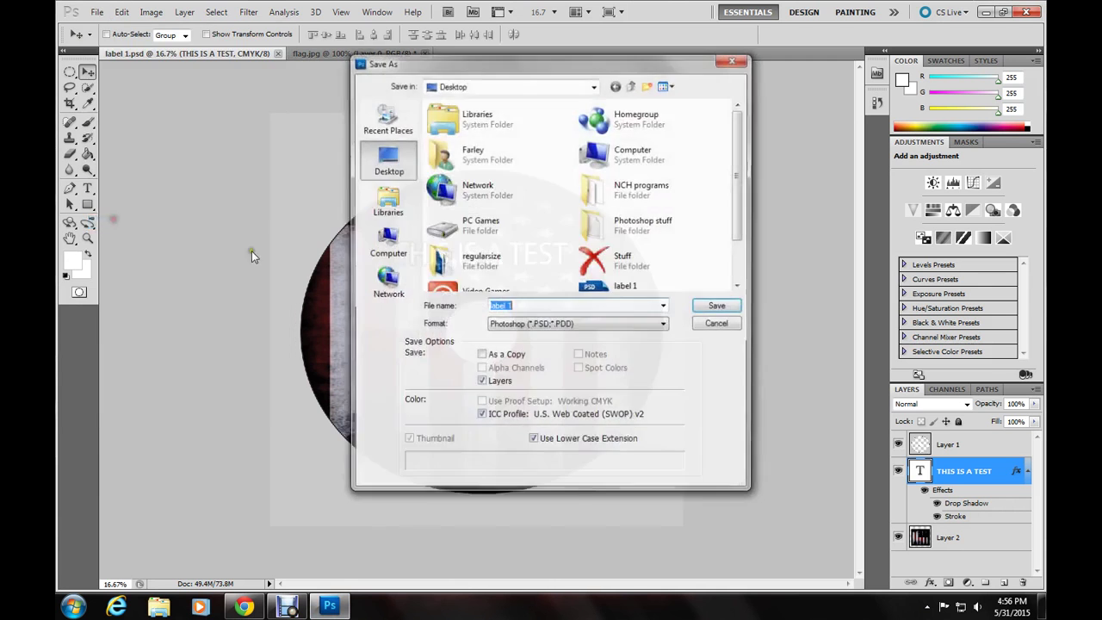
pyautogui.click(664, 324)
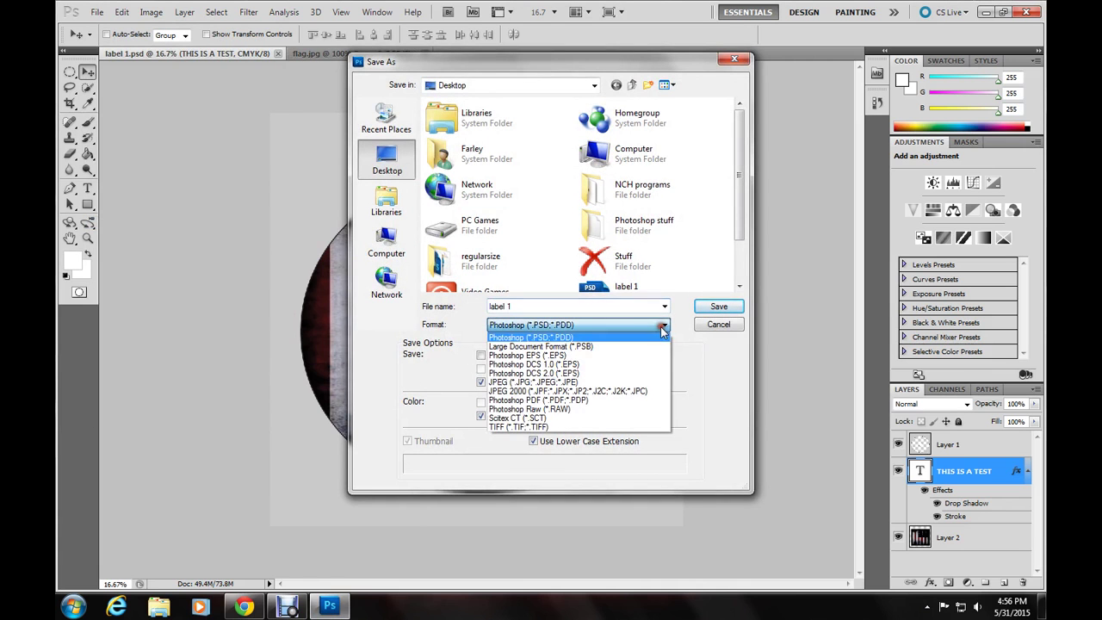
pyautogui.click(626, 383)
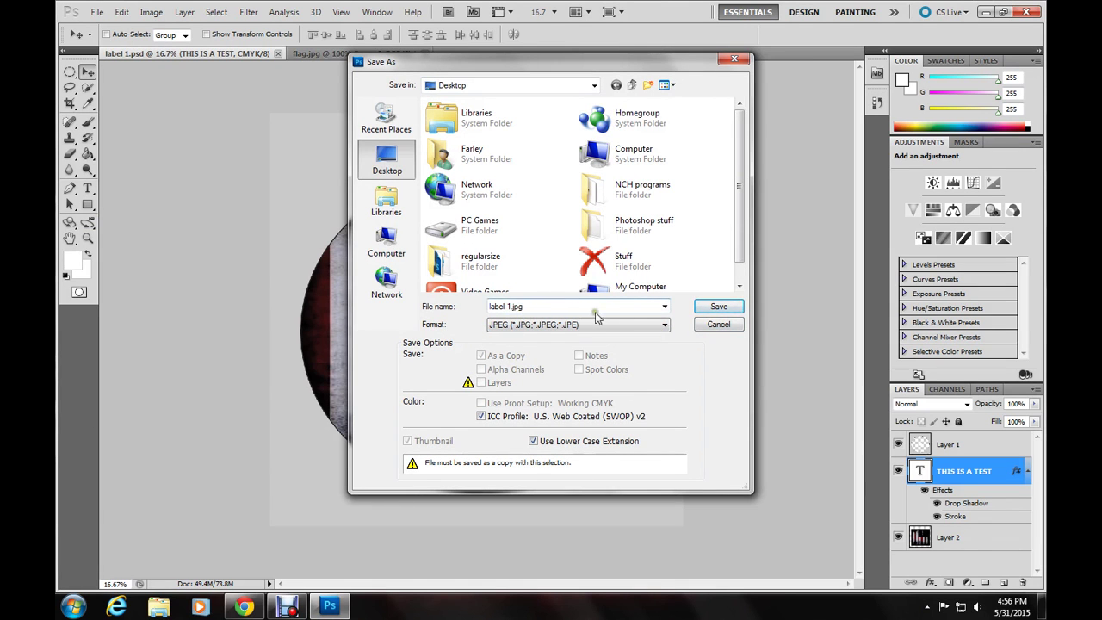
pyautogui.click(718, 307)
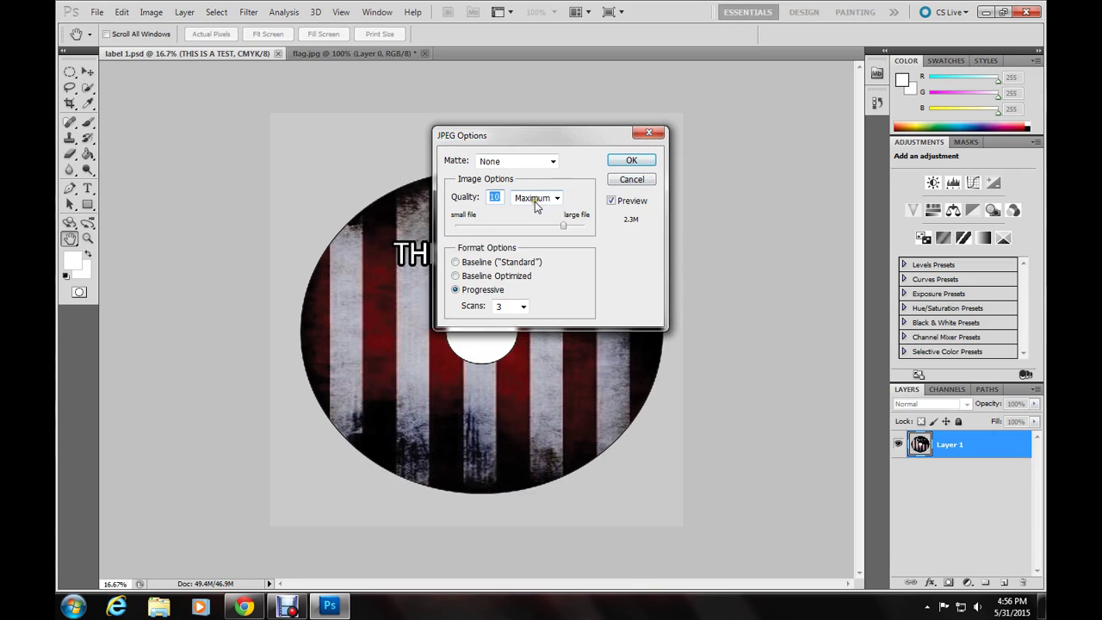
# - Set JPEG quality to High (8), confirm, and quit Photoshop
pyautogui.click(557, 199)
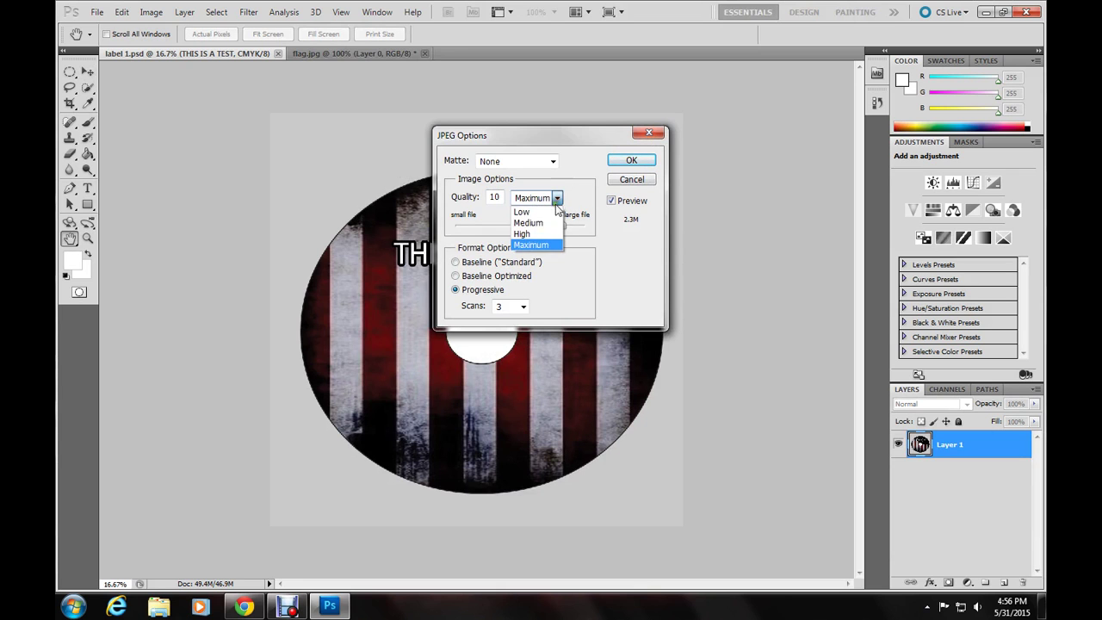
pyautogui.click(542, 238)
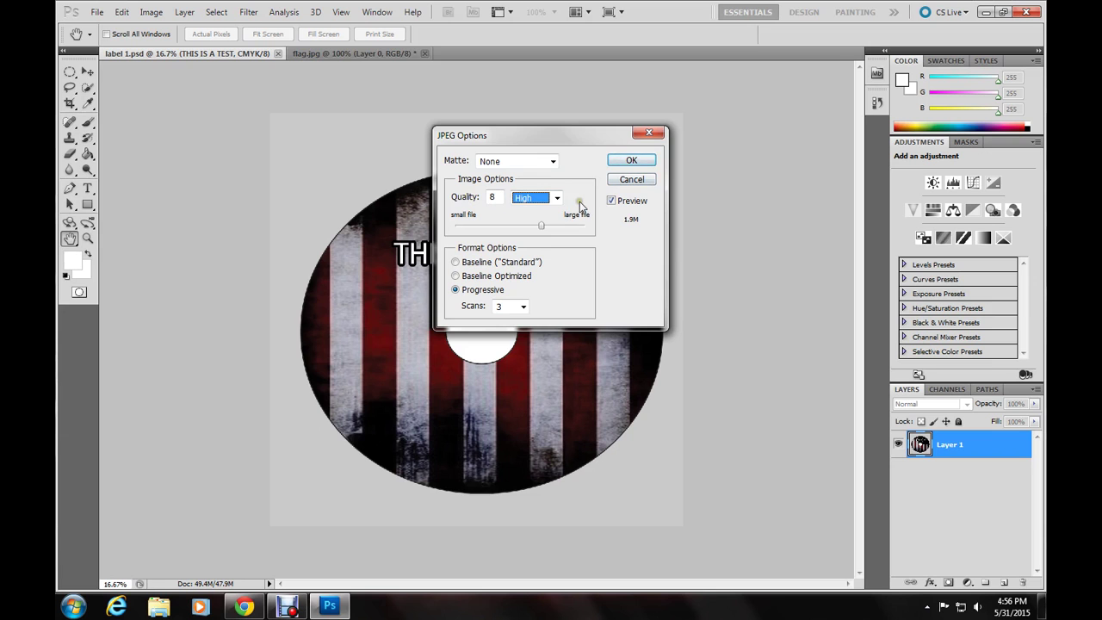
pyautogui.click(626, 162)
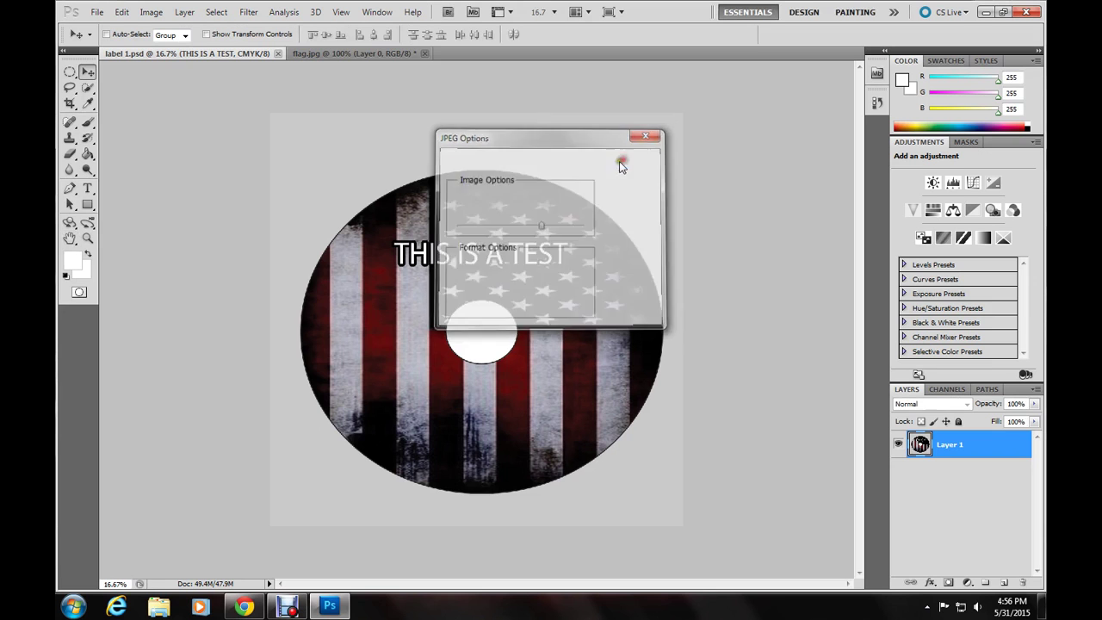
pyautogui.click(1025, 13)
pyautogui.click(525, 235)
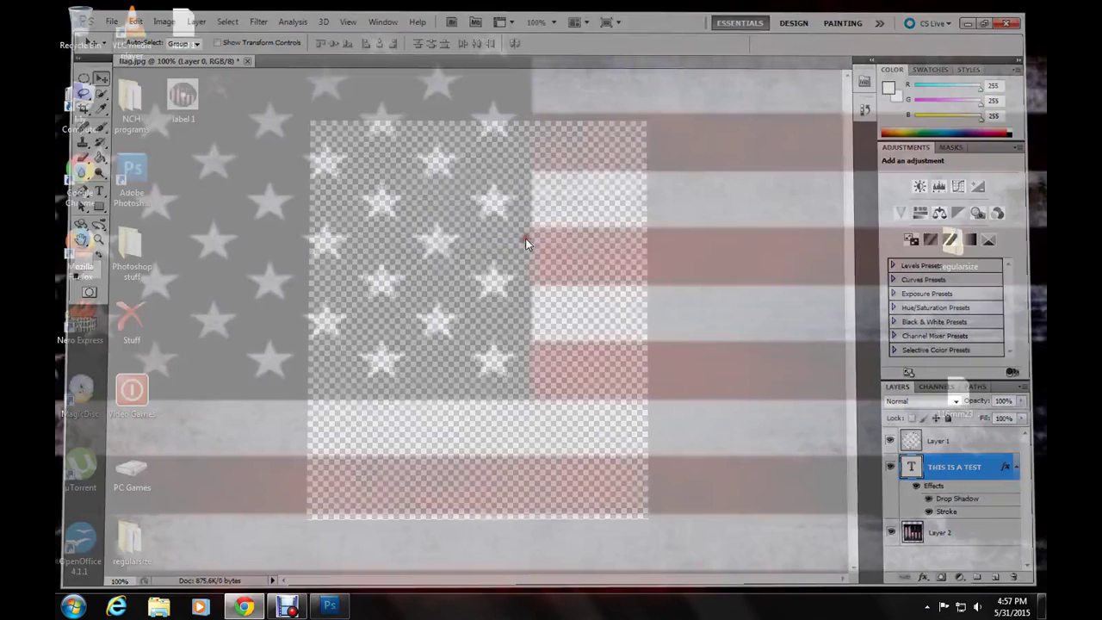
pyautogui.rightClick(179, 97)
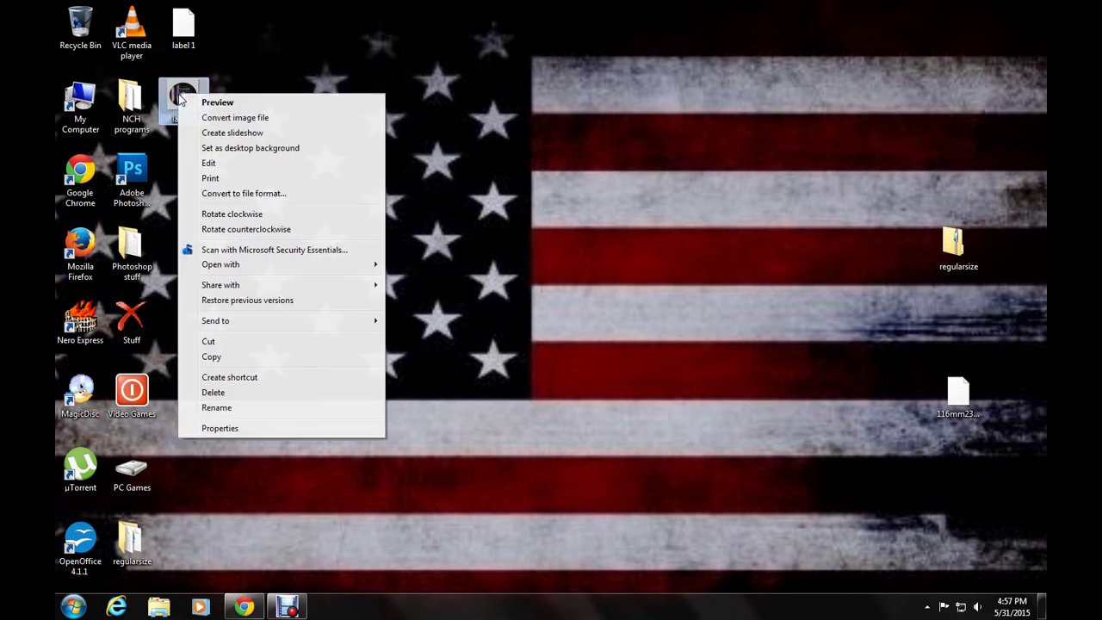
pyautogui.click(226, 98)
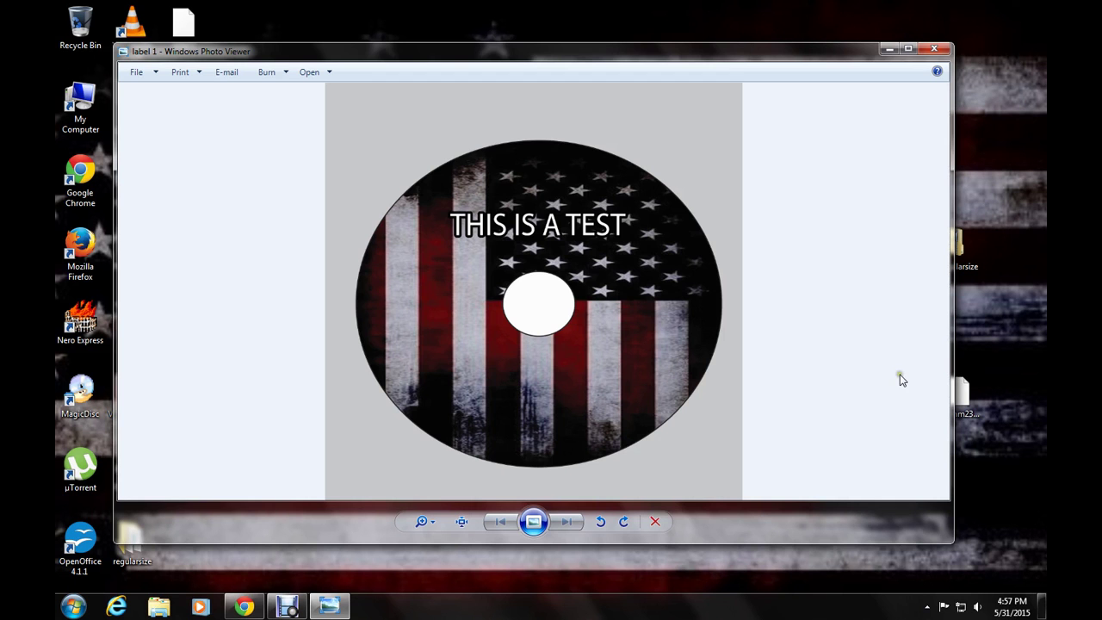
pyautogui.click(937, 50)
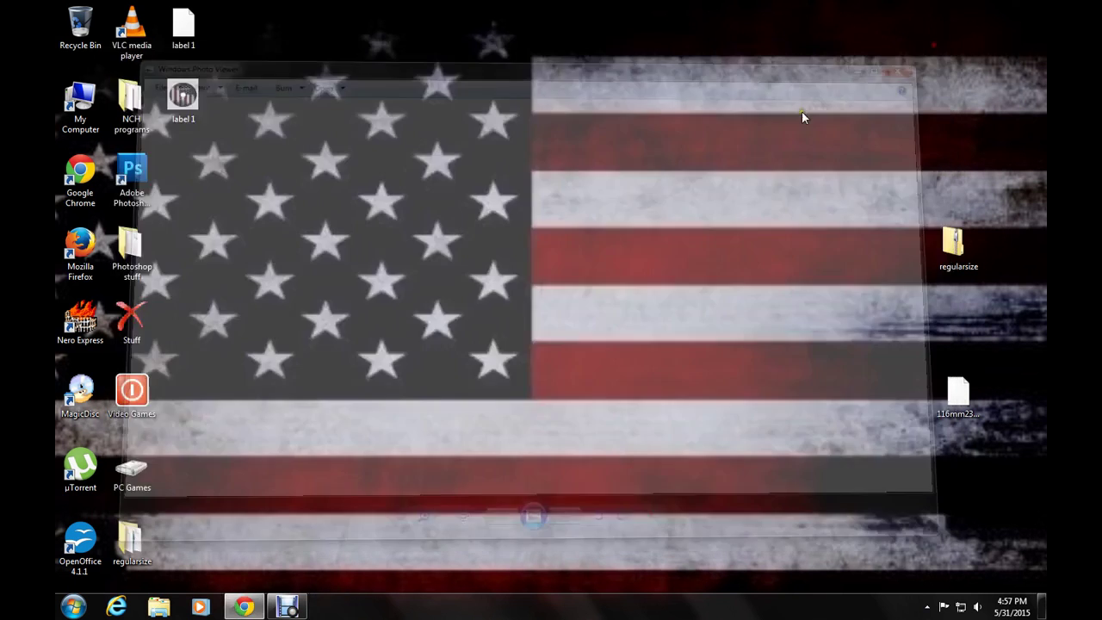